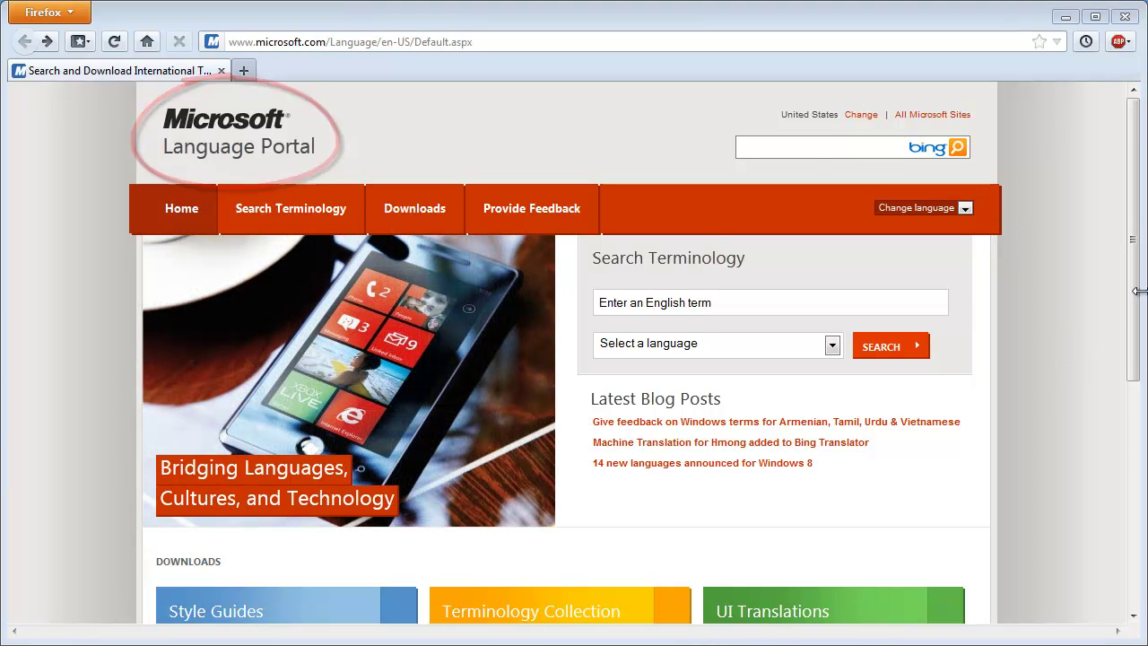
Step: Scroll the Language Portal home page down to the Downloads section
{"action": "left_click_drag", "start_coordinate": [1135, 297], "coordinate": [1132, 414]}
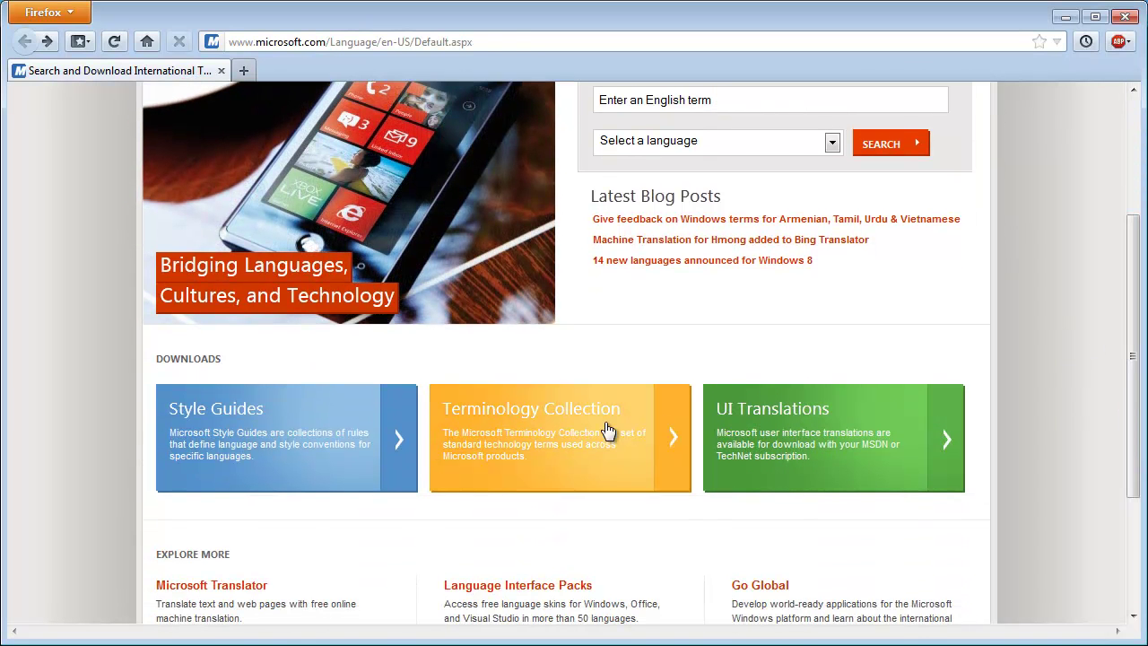
Step: On the Terminology Collection page, select French and start the download, choosing Save File
{"action": "left_click", "coordinate": [532, 434]}
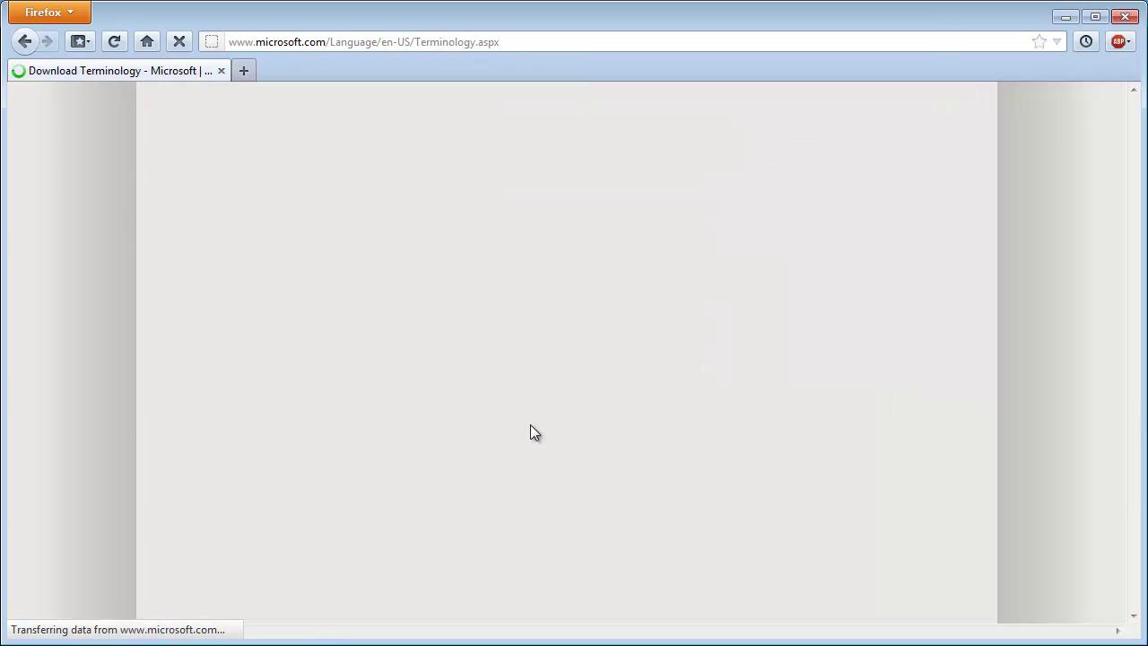
{"action": "left_click_drag", "start_coordinate": [1137, 229], "coordinate": [1136, 350]}
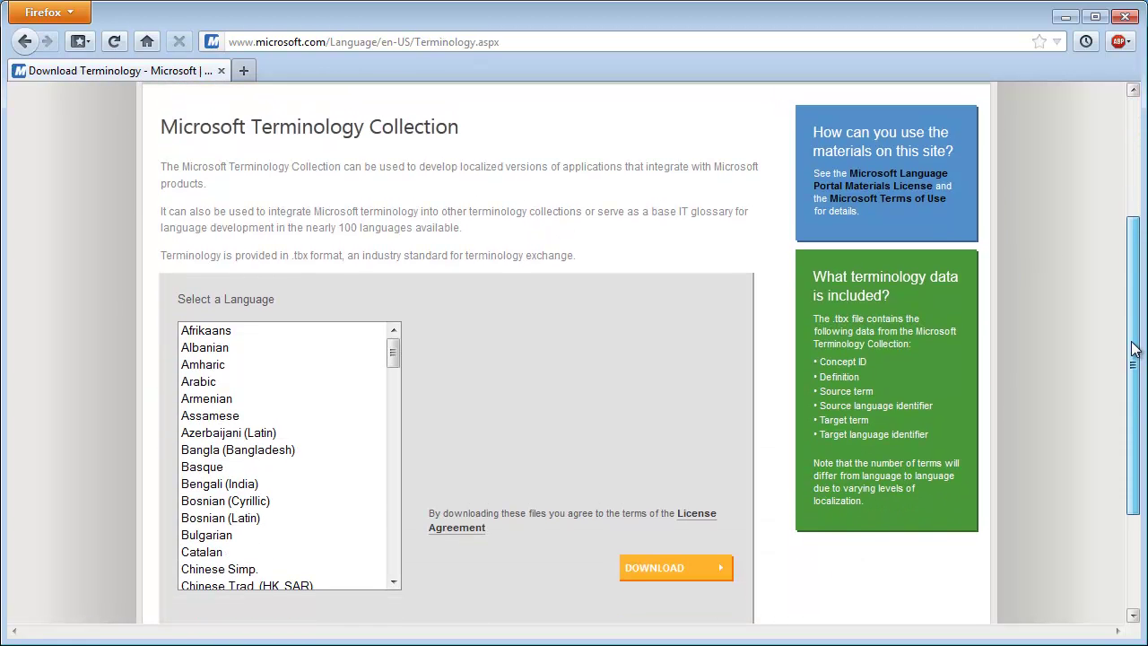
{"action": "left_click_drag", "start_coordinate": [393, 352], "coordinate": [389, 417]}
{"action": "scroll", "coordinate": [278, 395], "scroll_direction": "up", "scroll_amount": 2}
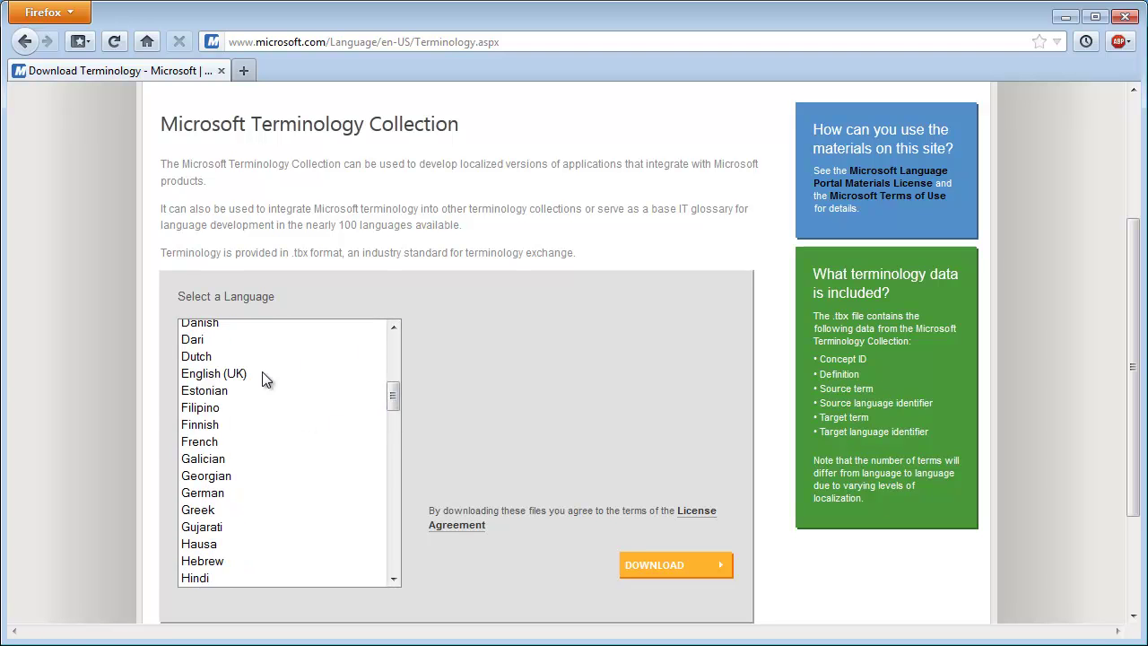
{"action": "left_click", "coordinate": [203, 442]}
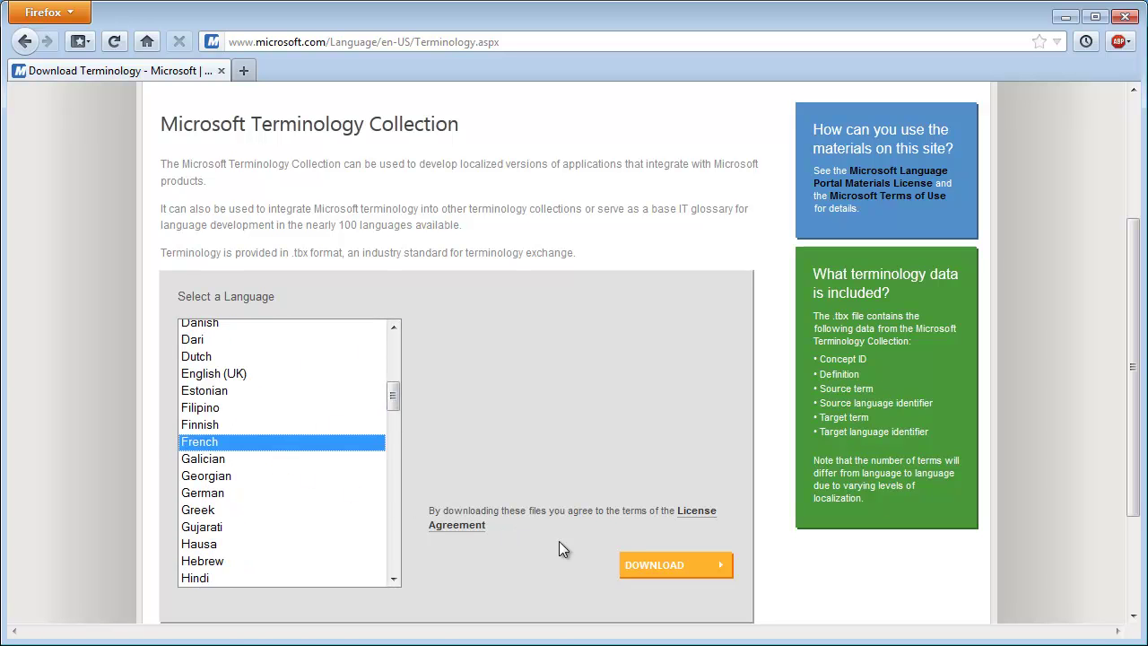
{"action": "left_click", "coordinate": [654, 566]}
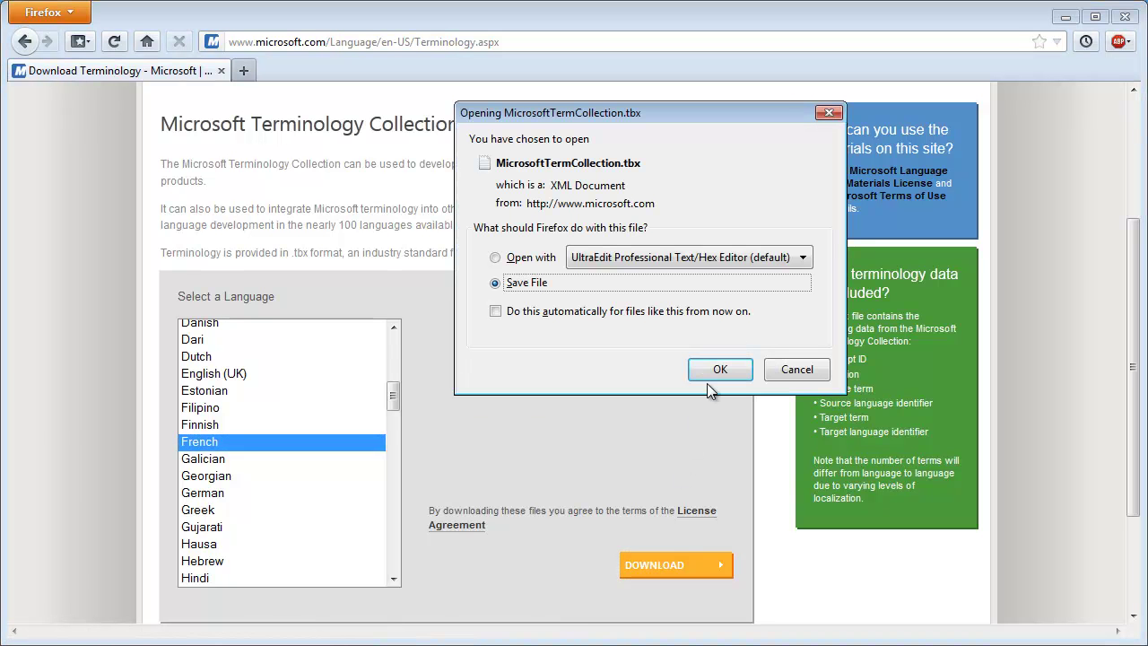
Step: Save the download as MicrosoftTermCollection_fr.tbx by adding _fr before the extension
{"action": "left_click", "coordinate": [713, 372]}
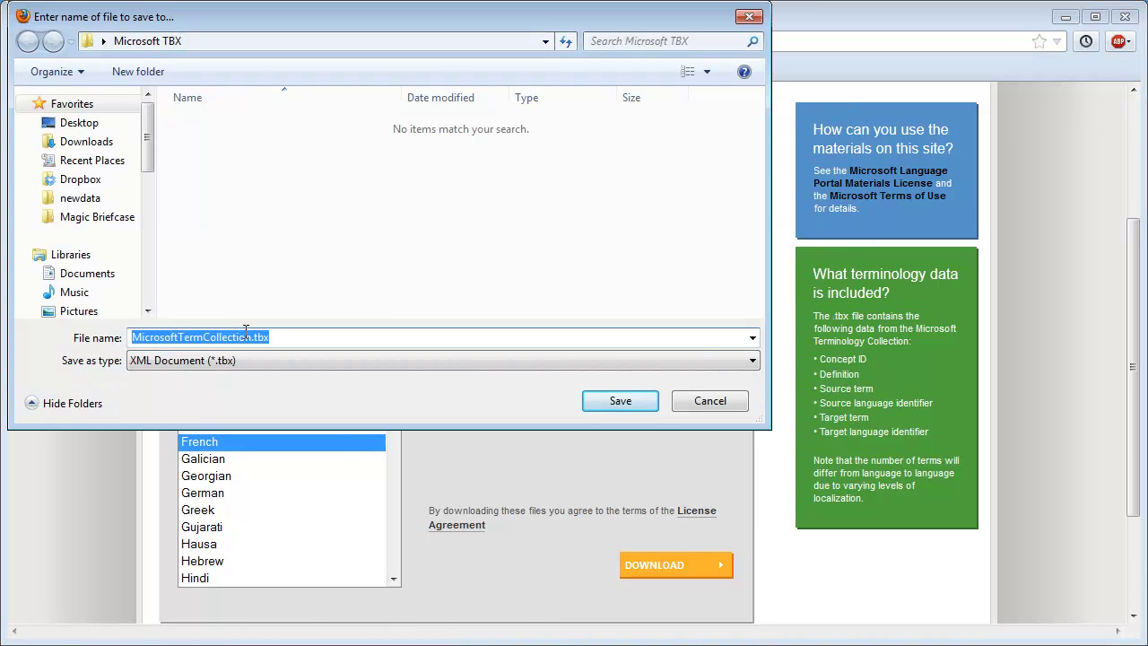
{"action": "left_click", "coordinate": [252, 336]}
{"action": "type", "text": "_fr"}
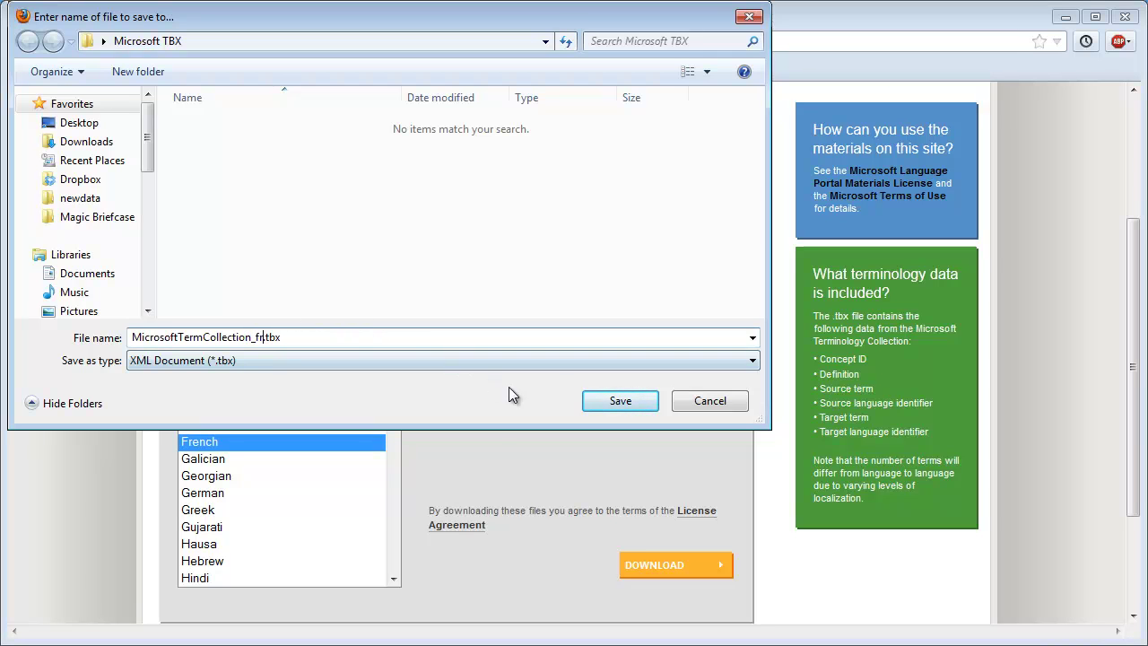
{"action": "left_click", "coordinate": [619, 403]}
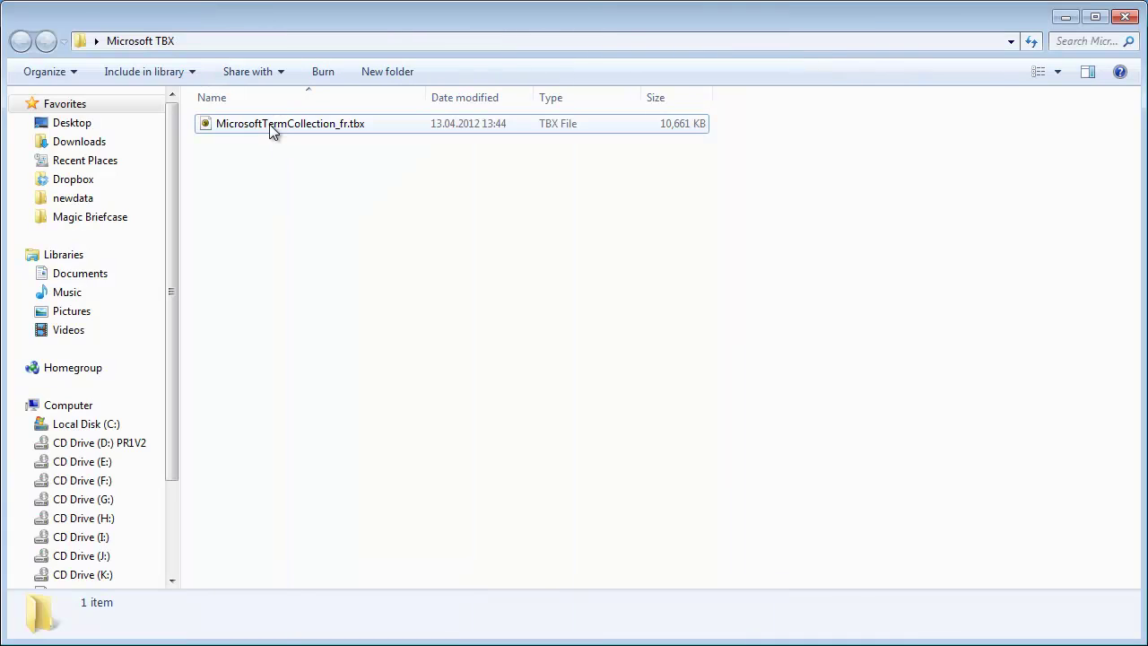
Step: Open MicrosoftTermCollection_fr.tbx in UltraEdit from the Explorer toolbar
{"action": "left_click", "coordinate": [269, 124]}
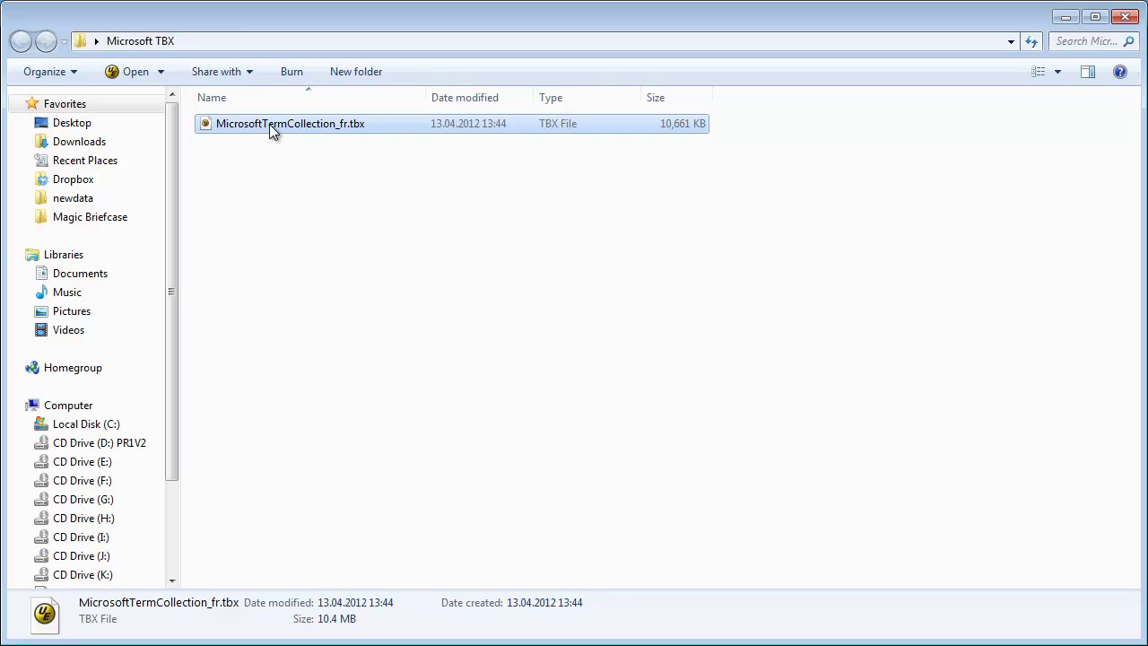
{"action": "left_click", "coordinate": [135, 74]}
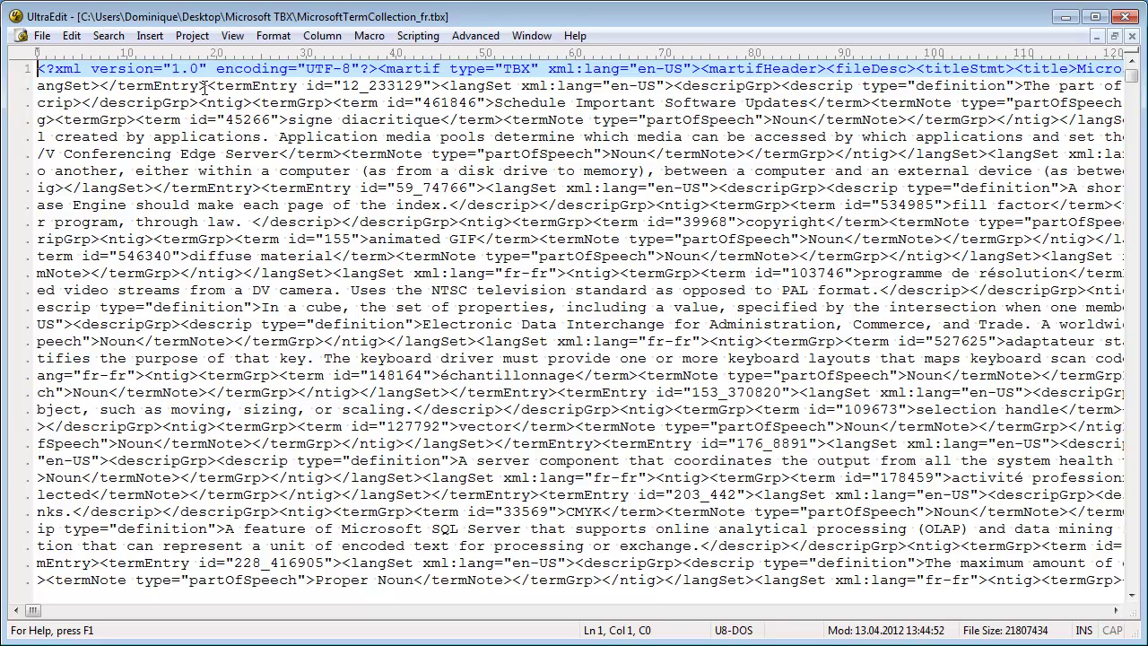
Step: Replace all '<termEntry id=' with '^p<termEntry id=' throughout the file (19196 replacements)
{"action": "left_click_drag", "start_coordinate": [207, 87], "coordinate": [335, 87]}
{"action": "key", "text": "ctrl+c"}
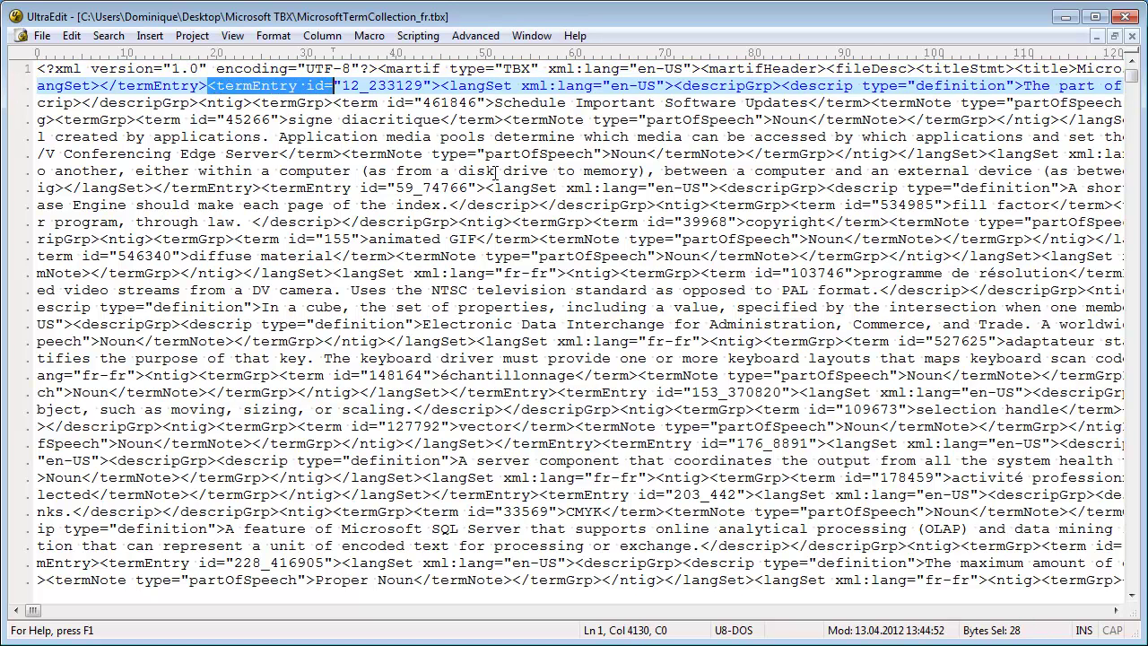
{"action": "key", "text": "ctrl+r"}
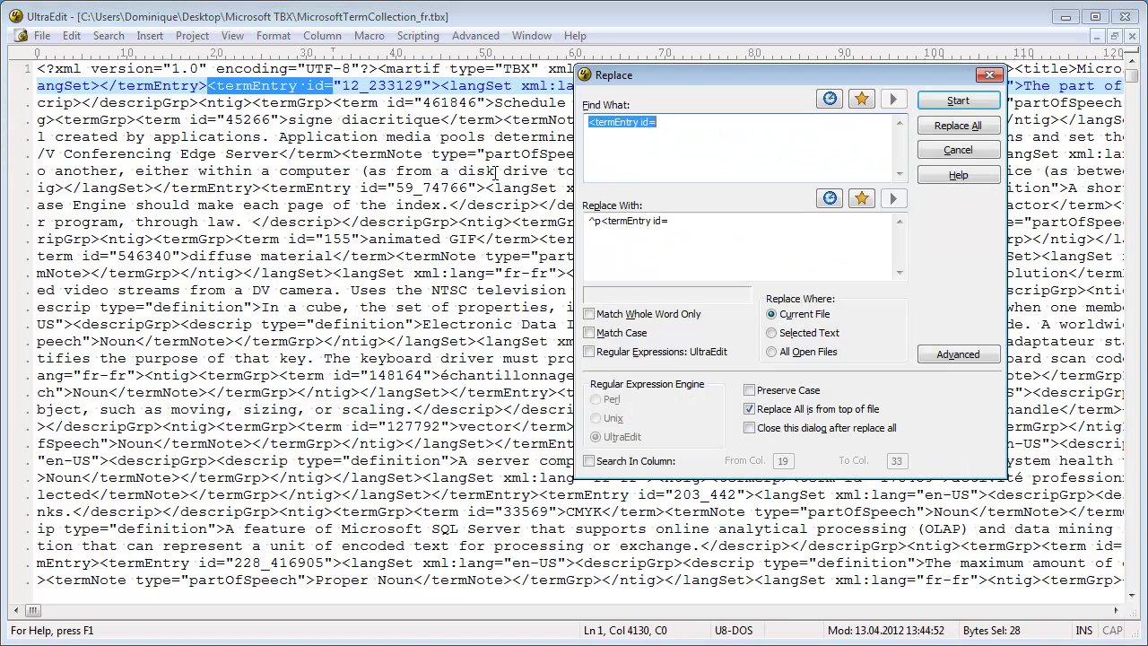
{"action": "left_click", "coordinate": [646, 128]}
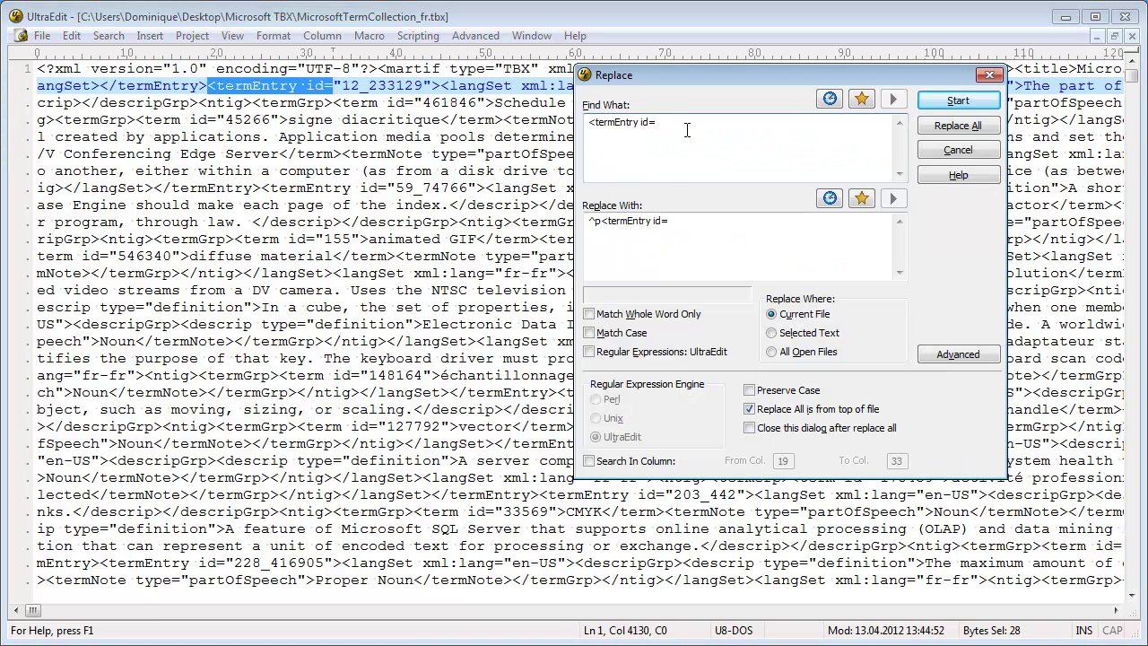
{"action": "left_click", "coordinate": [603, 229]}
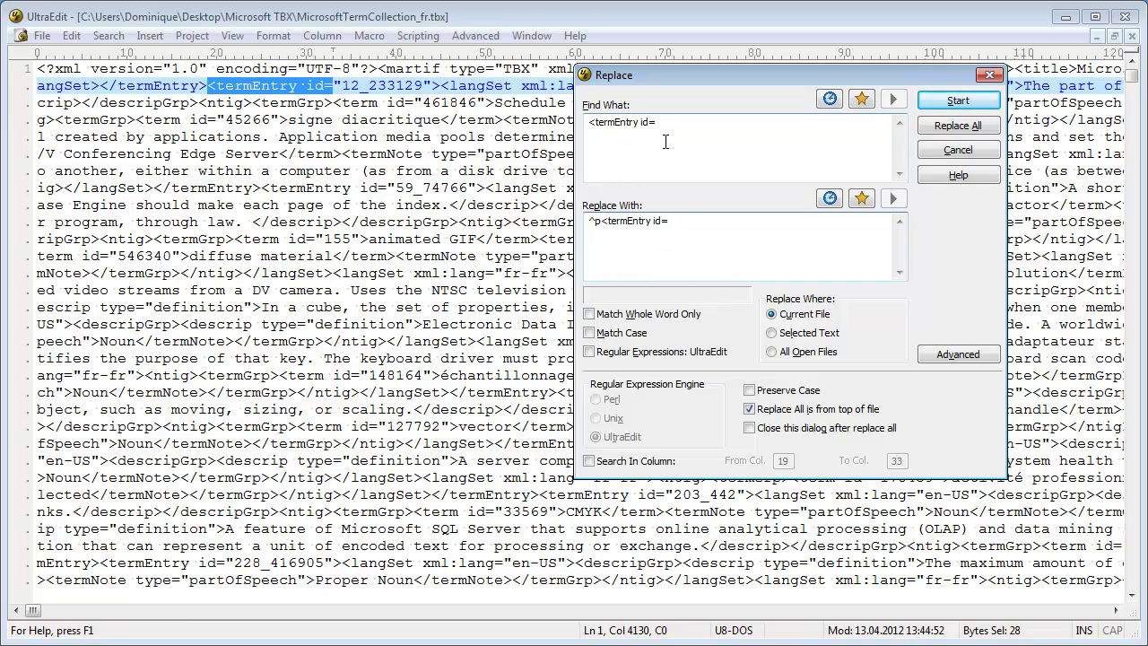
{"action": "left_click", "coordinate": [961, 127]}
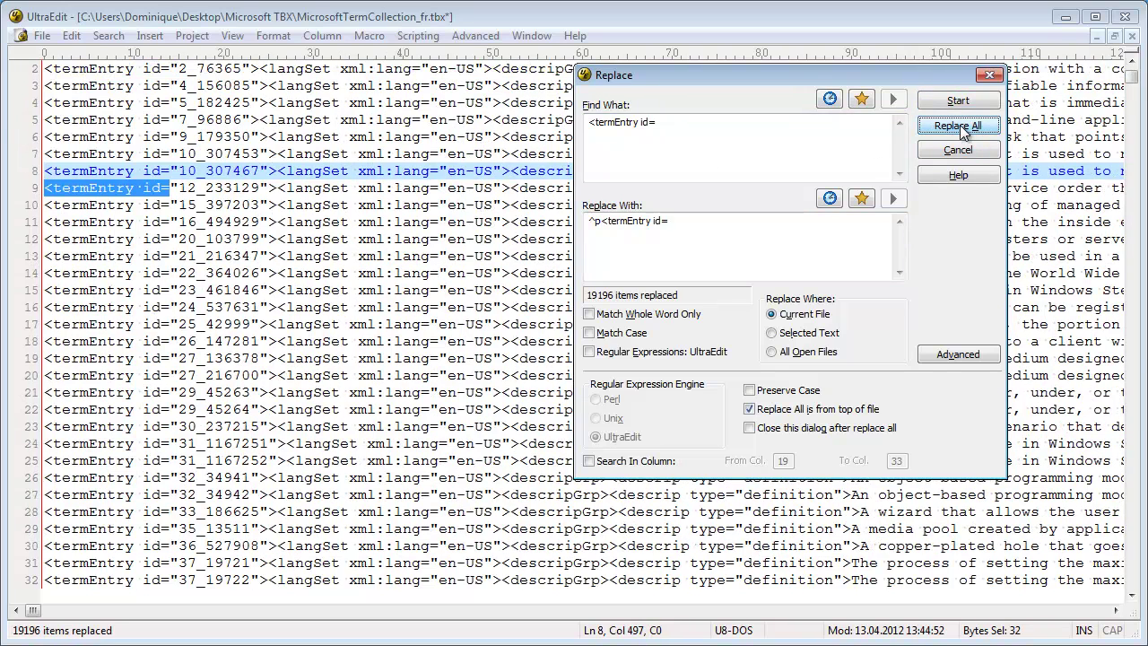
{"action": "left_click", "coordinate": [989, 75]}
{"action": "left_click", "coordinate": [388, 207]}
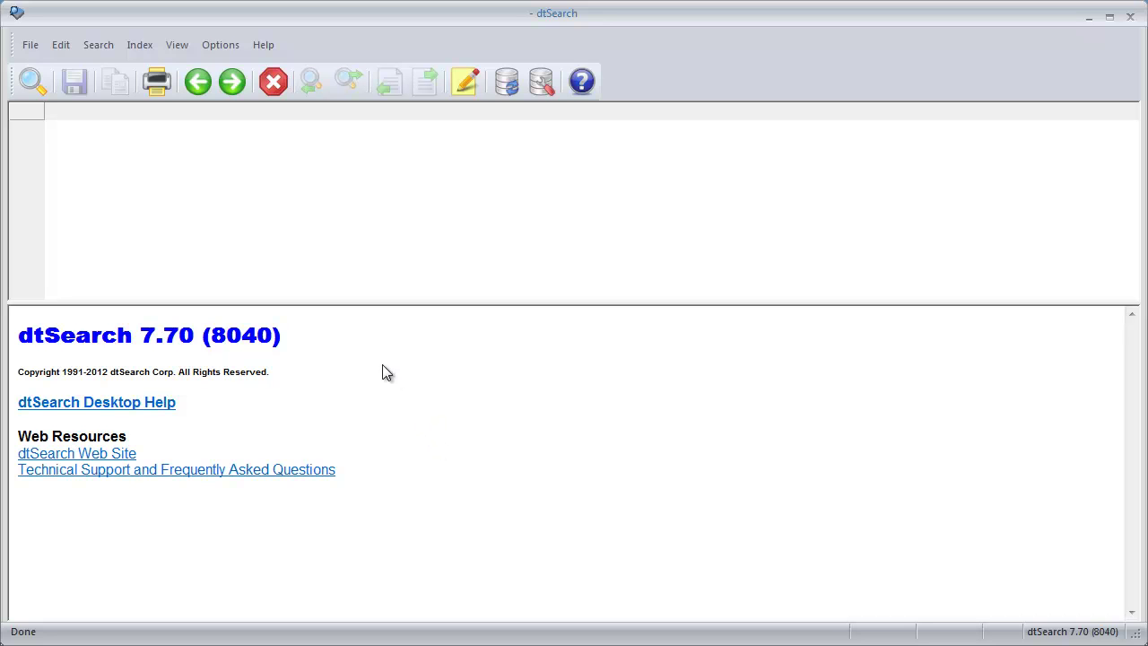
Step: Create a new file segmentation rule named MSTBX in dtSearch Preferences
{"action": "left_click", "coordinate": [222, 45]}
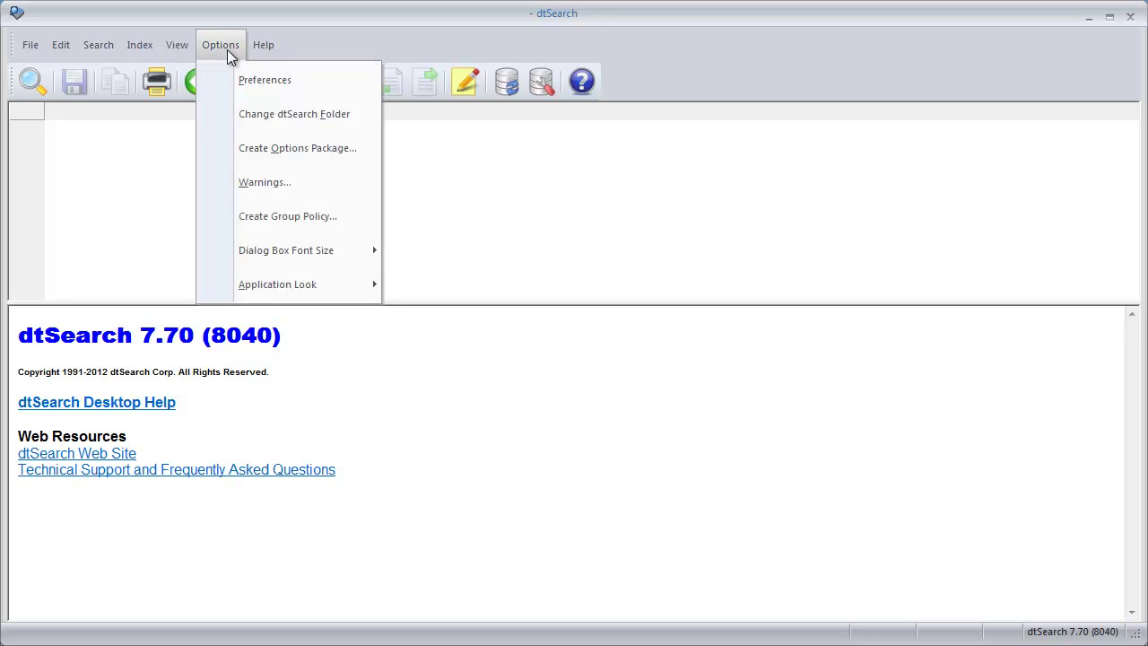
{"action": "left_click", "coordinate": [259, 86]}
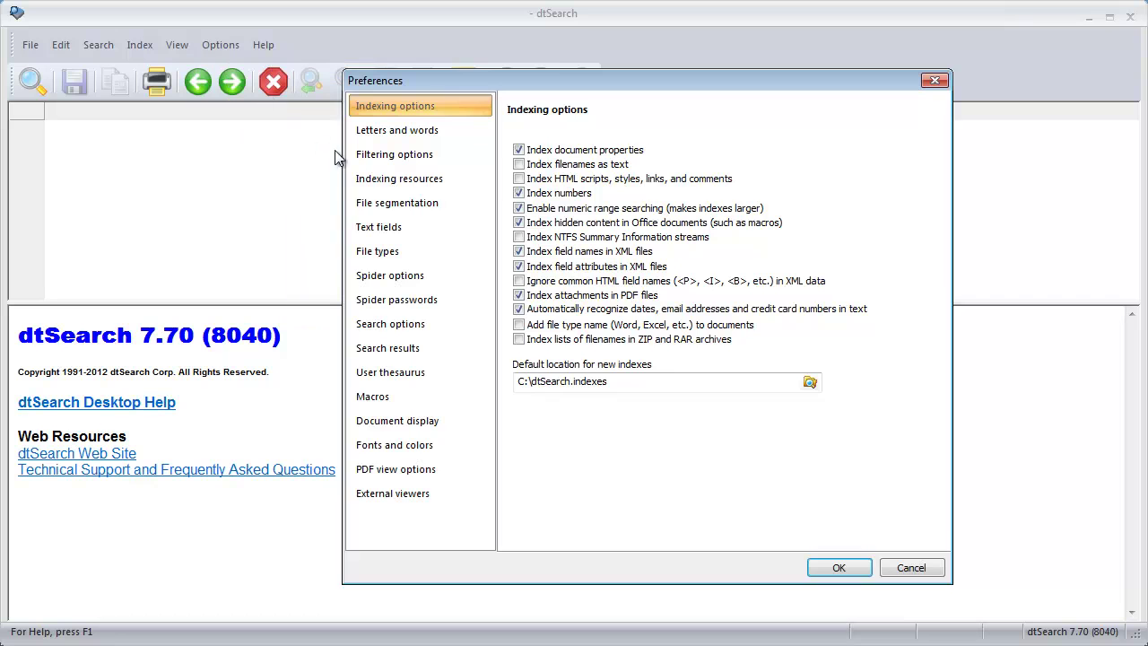
{"action": "left_click", "coordinate": [384, 199]}
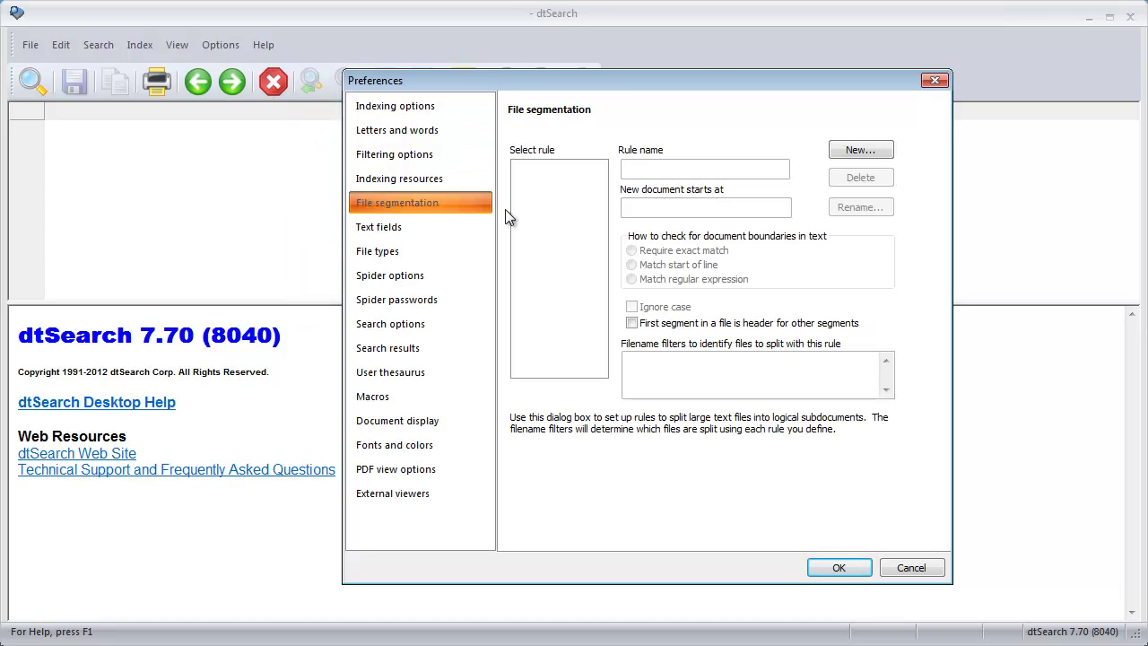
{"action": "left_click", "coordinate": [870, 149]}
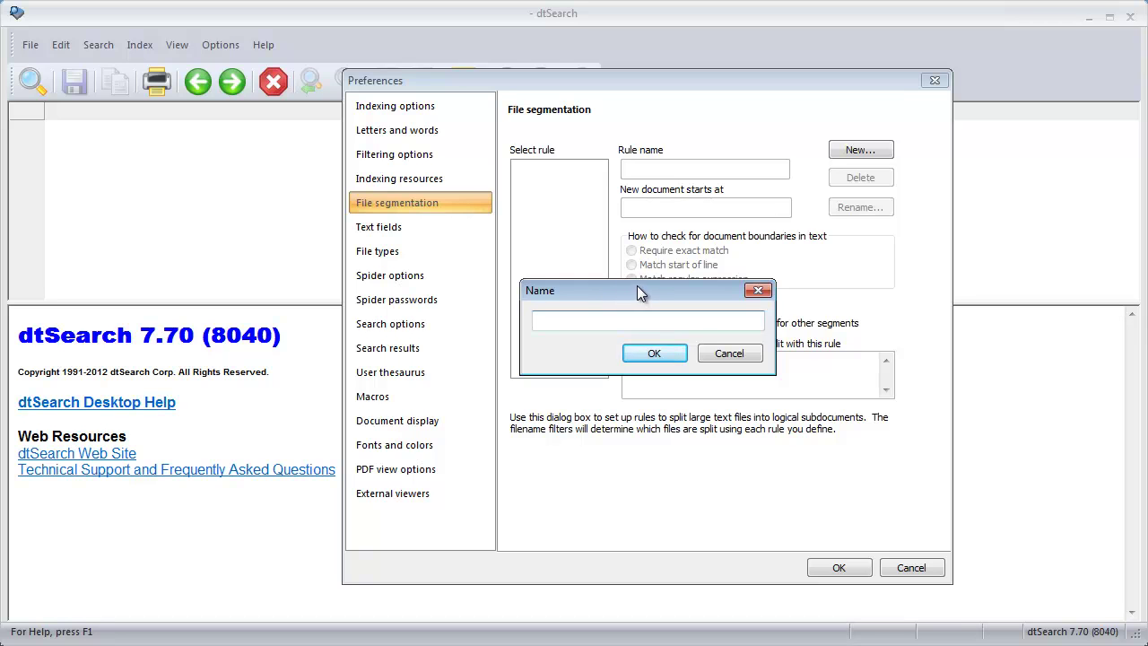
{"action": "type", "text": "MSTBX"}
{"action": "left_click", "coordinate": [654, 353]}
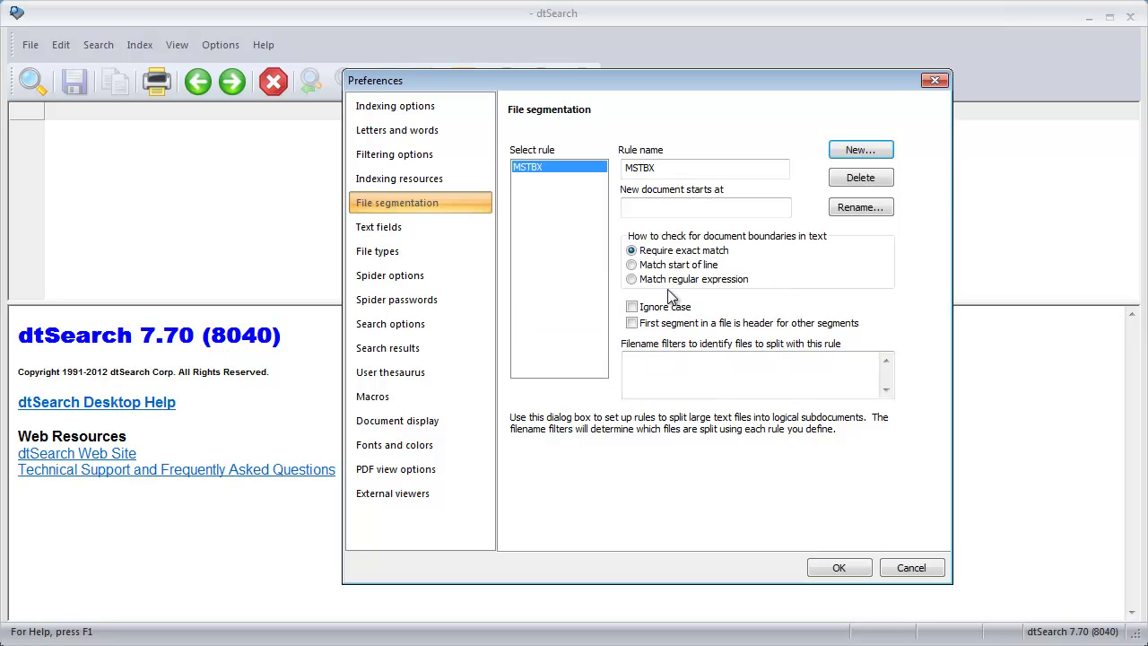
Step: Make MSTBX split microsoft*.tbx files at lines starting with '<termEntry id=', and save
{"action": "left_click", "coordinate": [647, 208]}
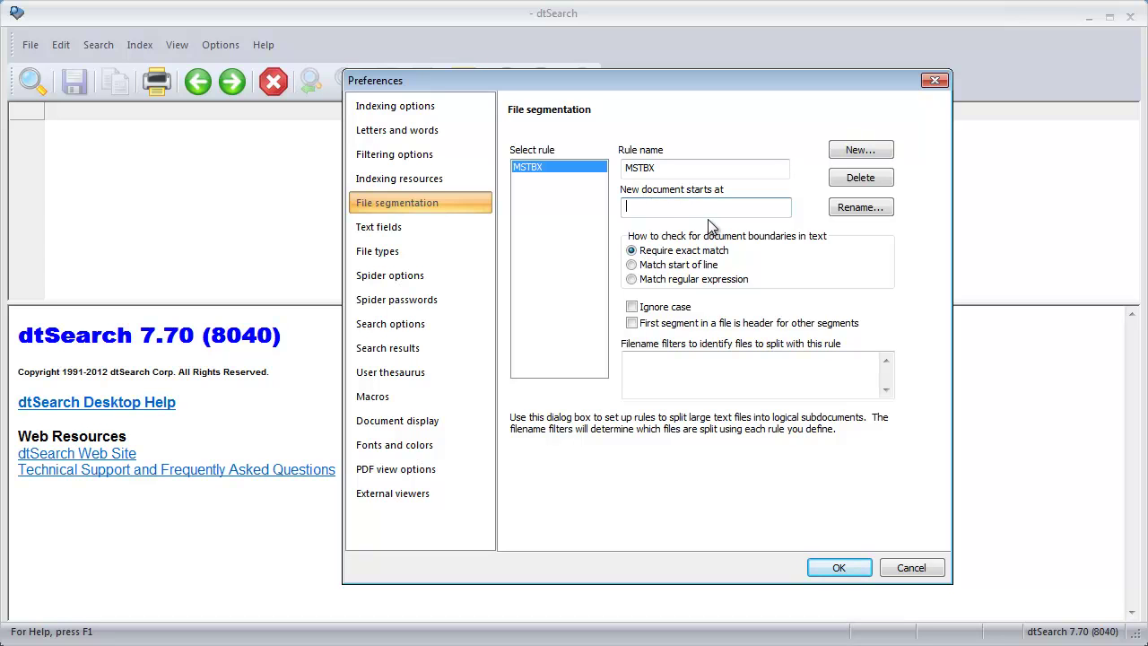
{"action": "key", "text": "ctrl+v"}
{"action": "left_click", "coordinate": [632, 266]}
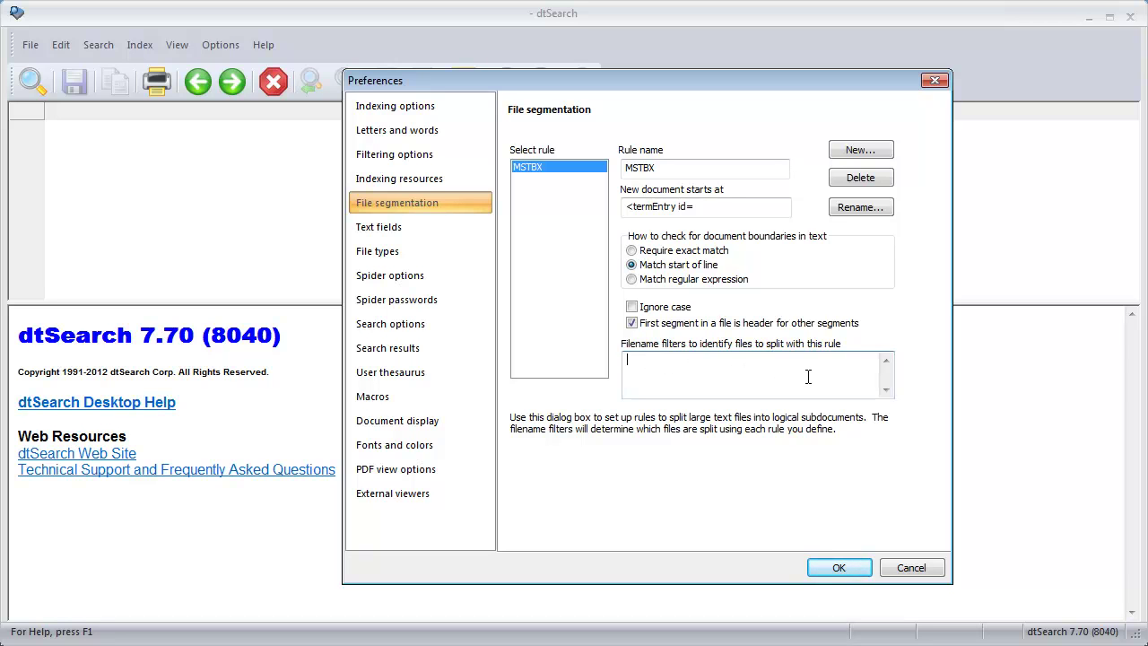
{"action": "type", "text": "microsoft*.tbx"}
{"action": "left_click", "coordinate": [839, 568]}
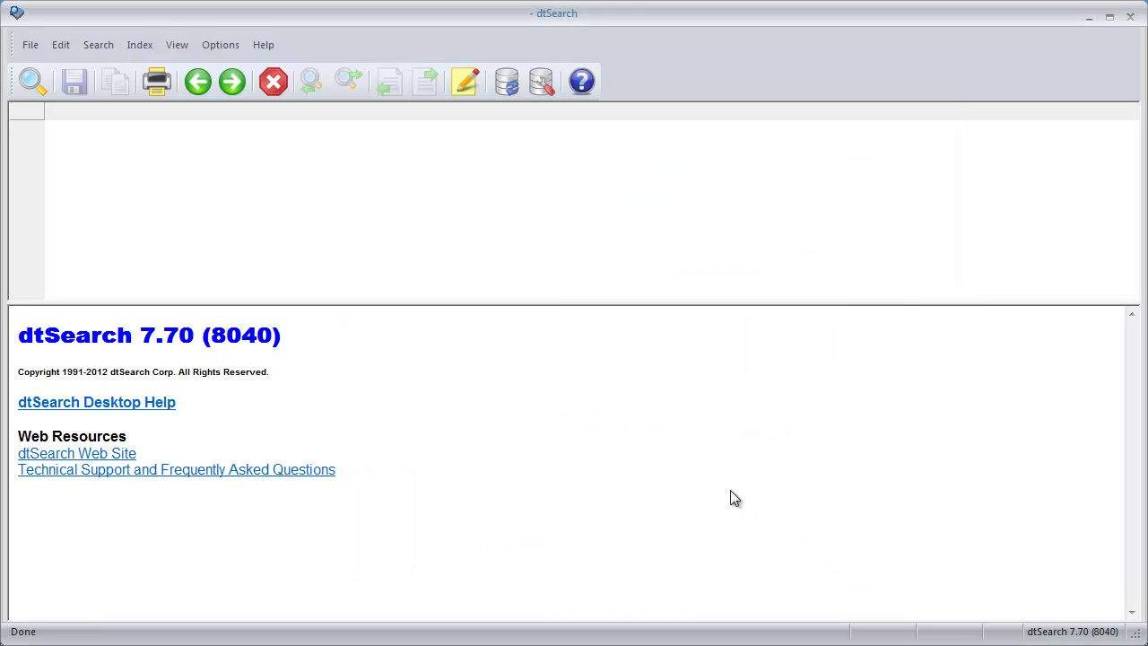
Step: Create a new index named 'Microsoft English-French (TBX)' and agree to add documents
{"action": "left_click", "coordinate": [140, 45]}
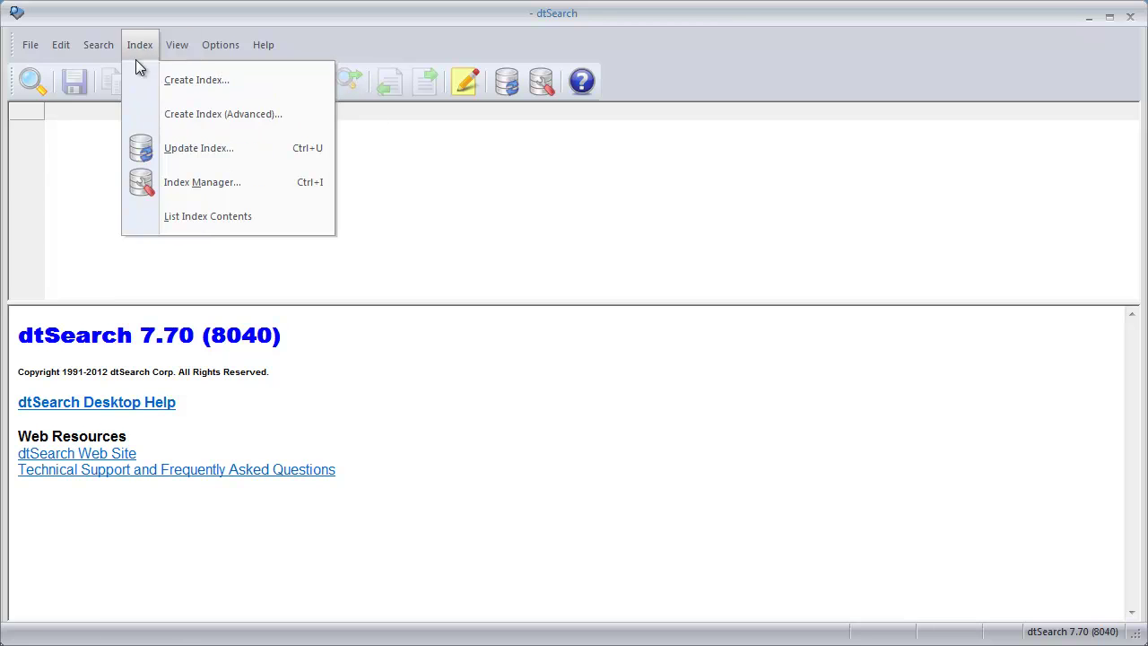
{"action": "left_click", "coordinate": [148, 79]}
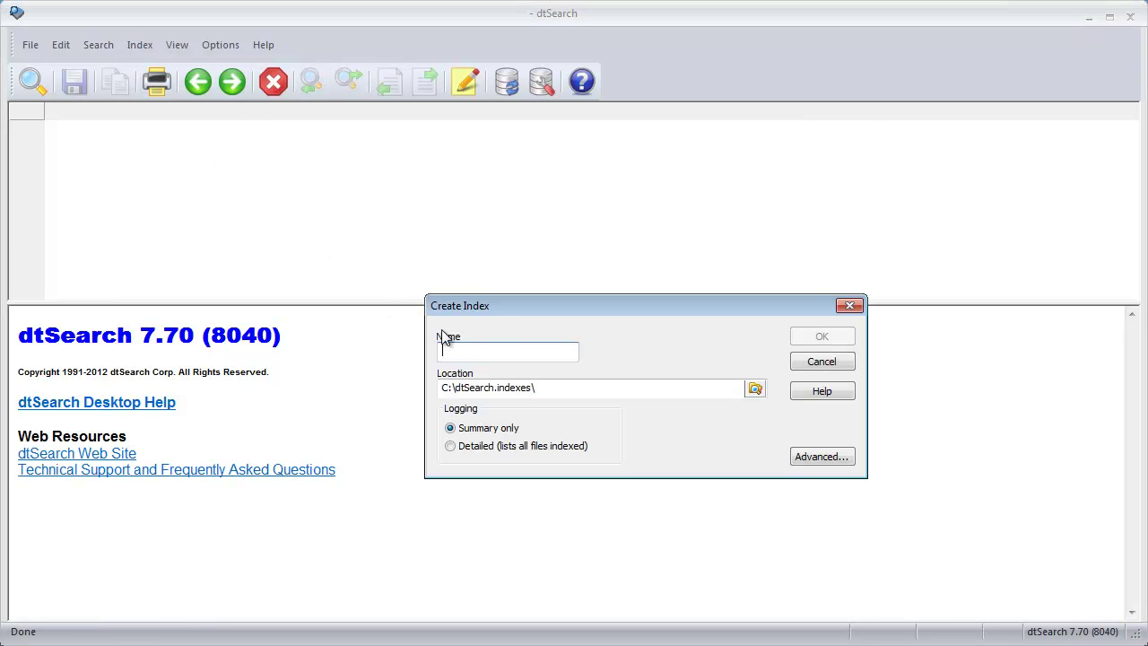
{"action": "type", "text": "Micro"}
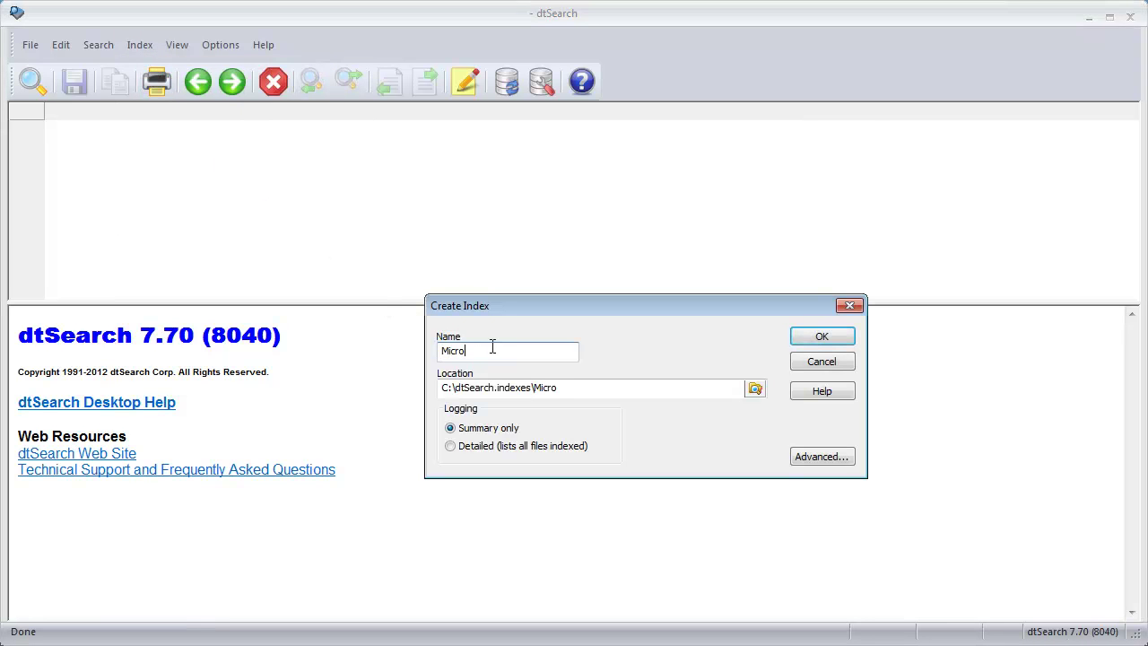
{"action": "type", "text": "soft English-French (TBX)"}
{"action": "left_click", "coordinate": [821, 336]}
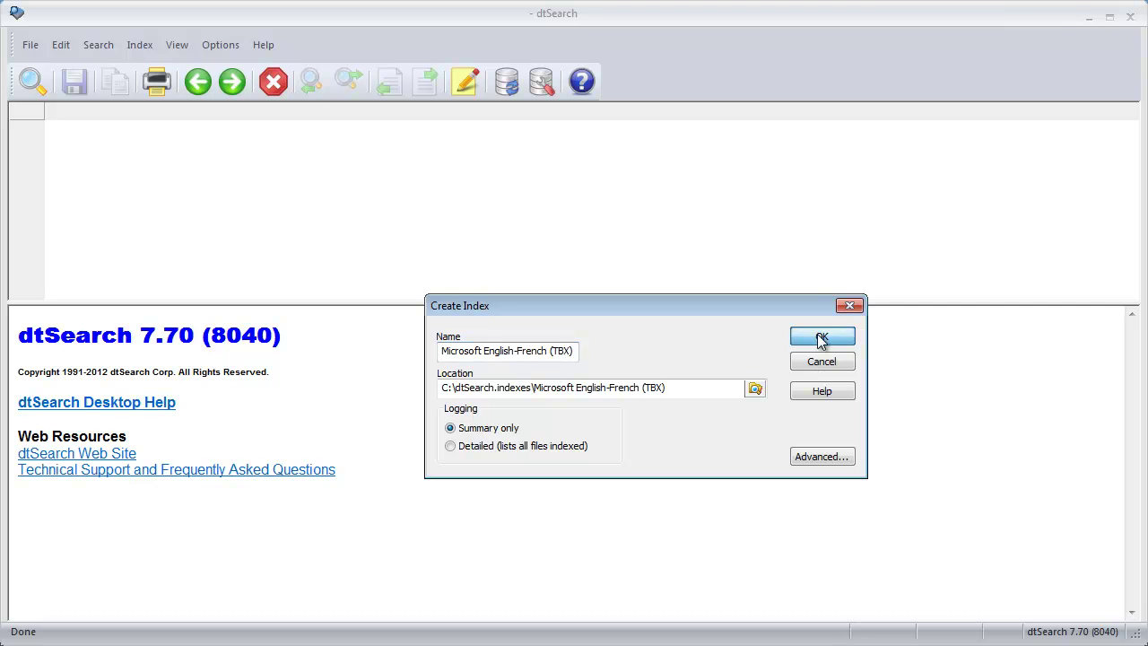
{"action": "left_click", "coordinate": [617, 444]}
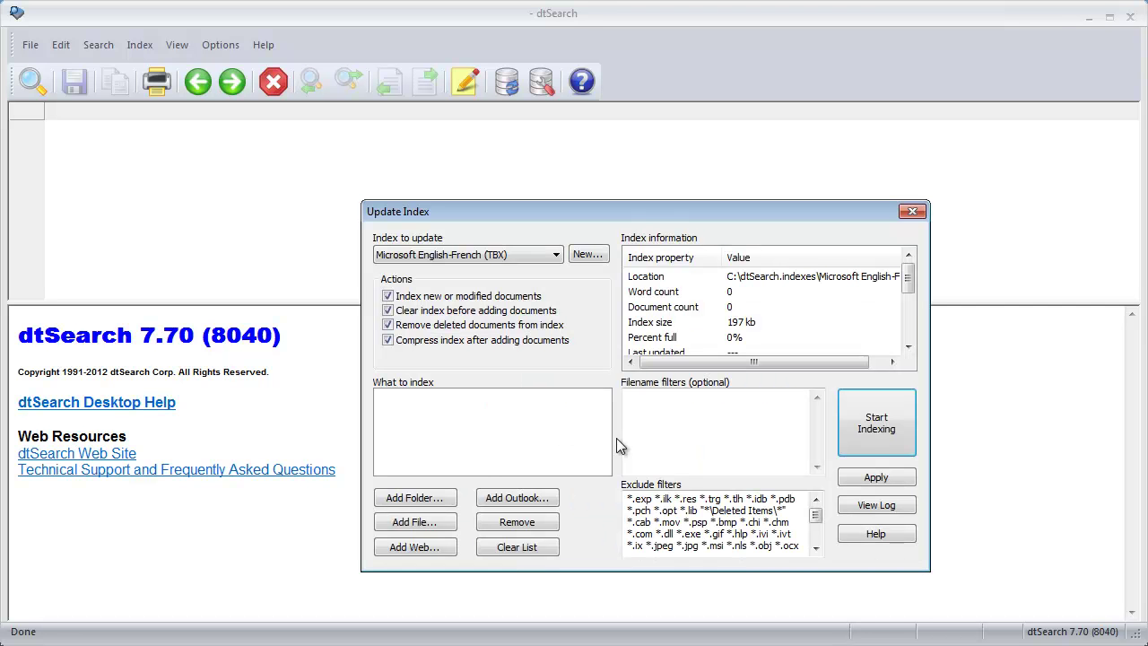
Step: Add MicrosoftTermCollection_fr.tbx and build the index into 19,197 documents
{"action": "left_click", "coordinate": [415, 521]}
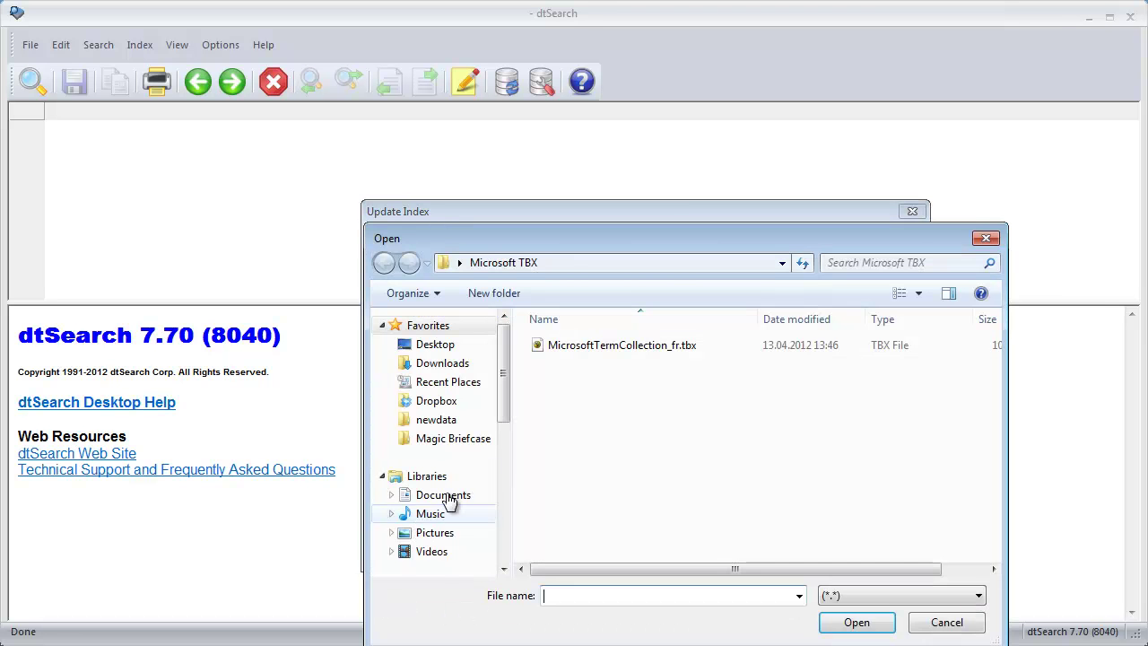
{"action": "left_click", "coordinate": [558, 348]}
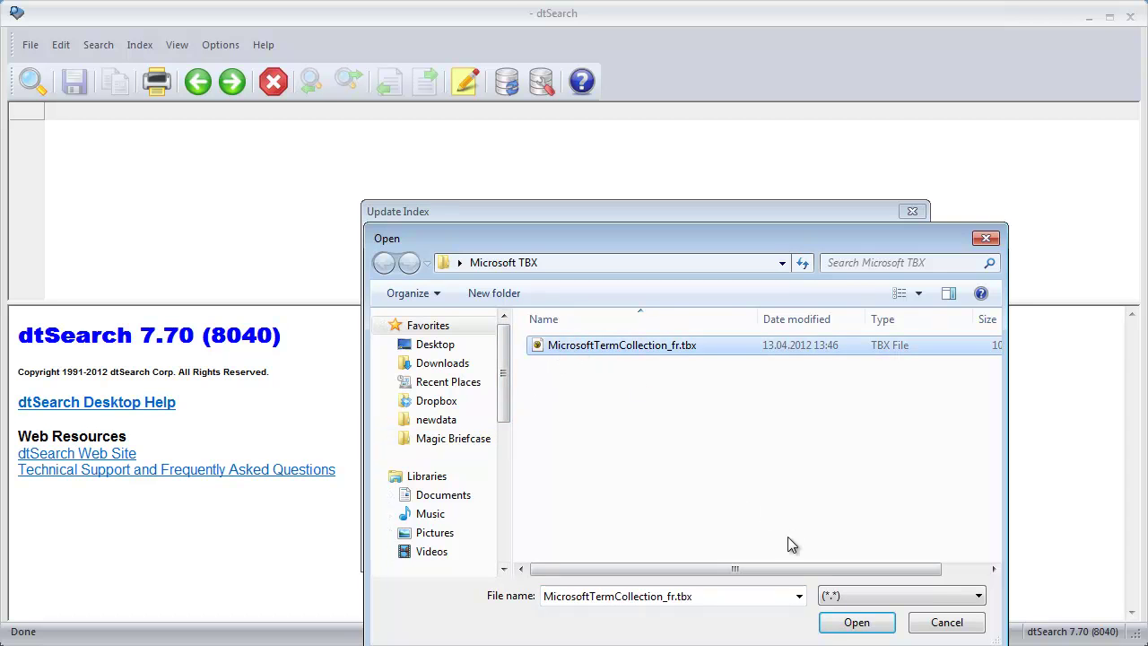
{"action": "left_click", "coordinate": [864, 627]}
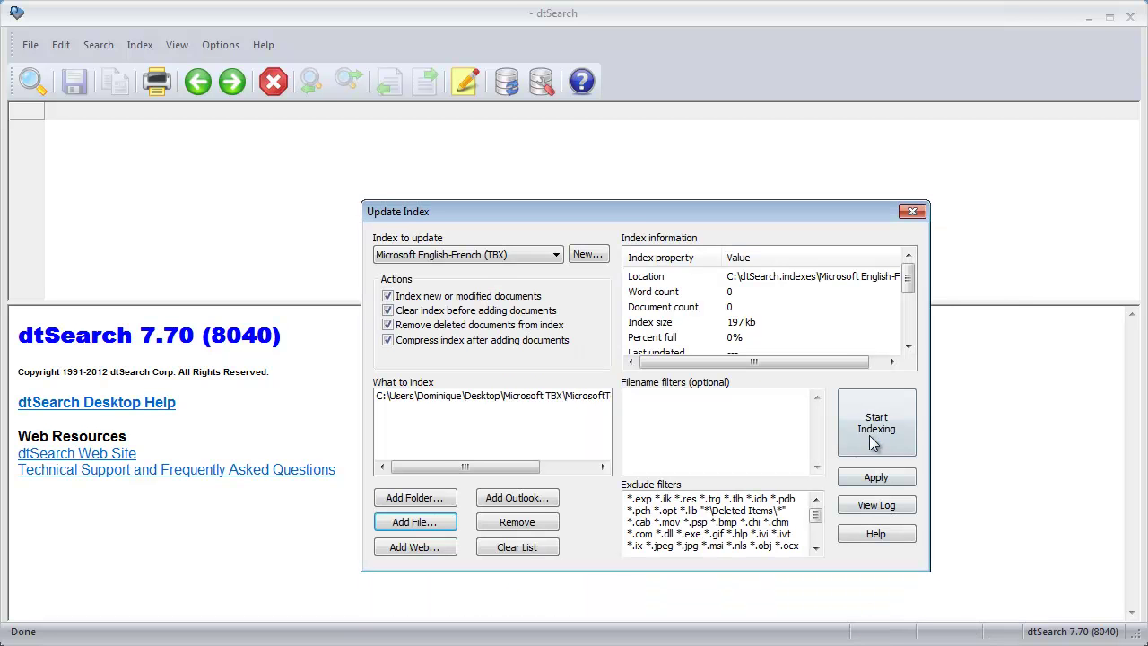
{"action": "left_click", "coordinate": [876, 427]}
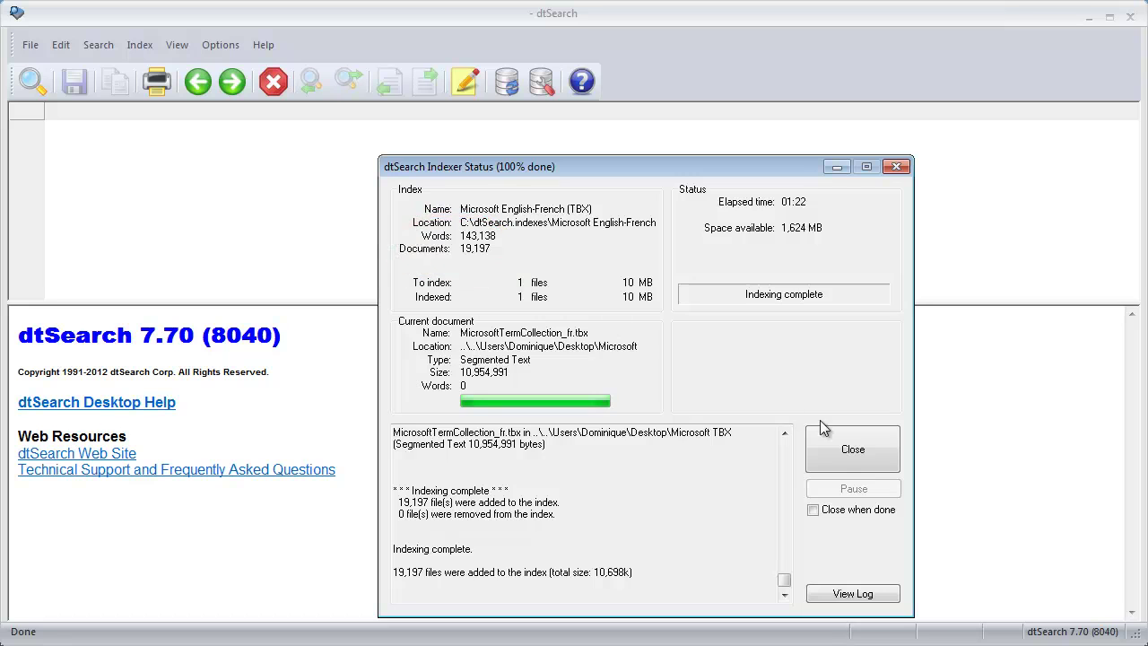
{"action": "left_click", "coordinate": [847, 448]}
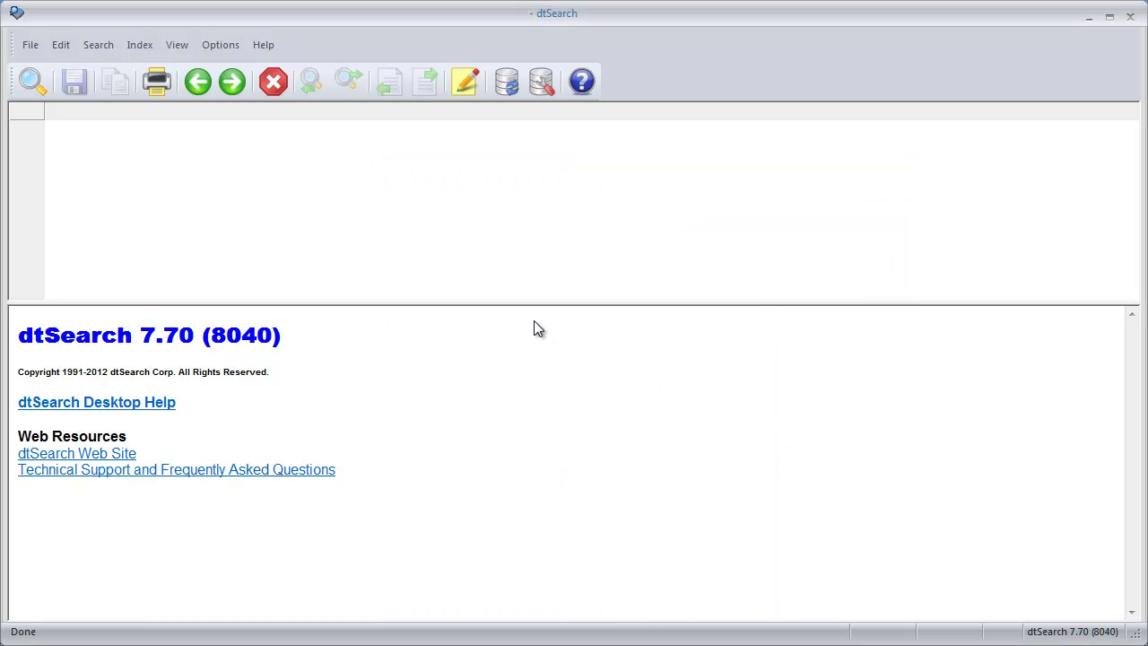
{"action": "left_click", "coordinate": [96, 46]}
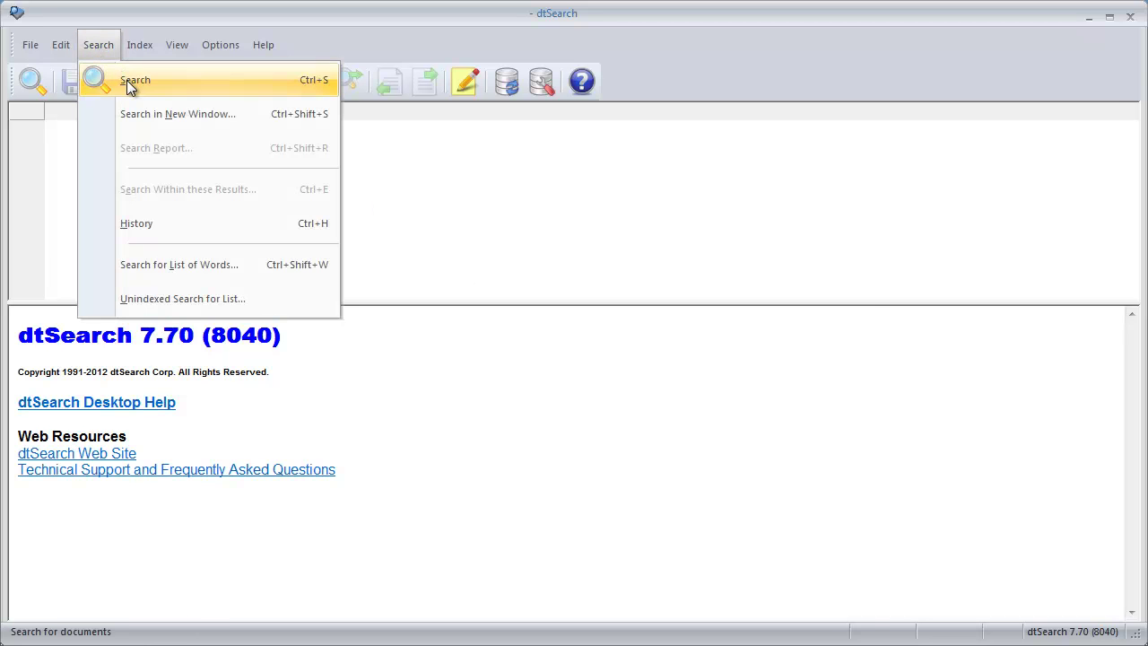
Step: Search the checked Microsoft English-French (TBX) index for 'rendering', replacing the old request
{"action": "left_click", "coordinate": [126, 80]}
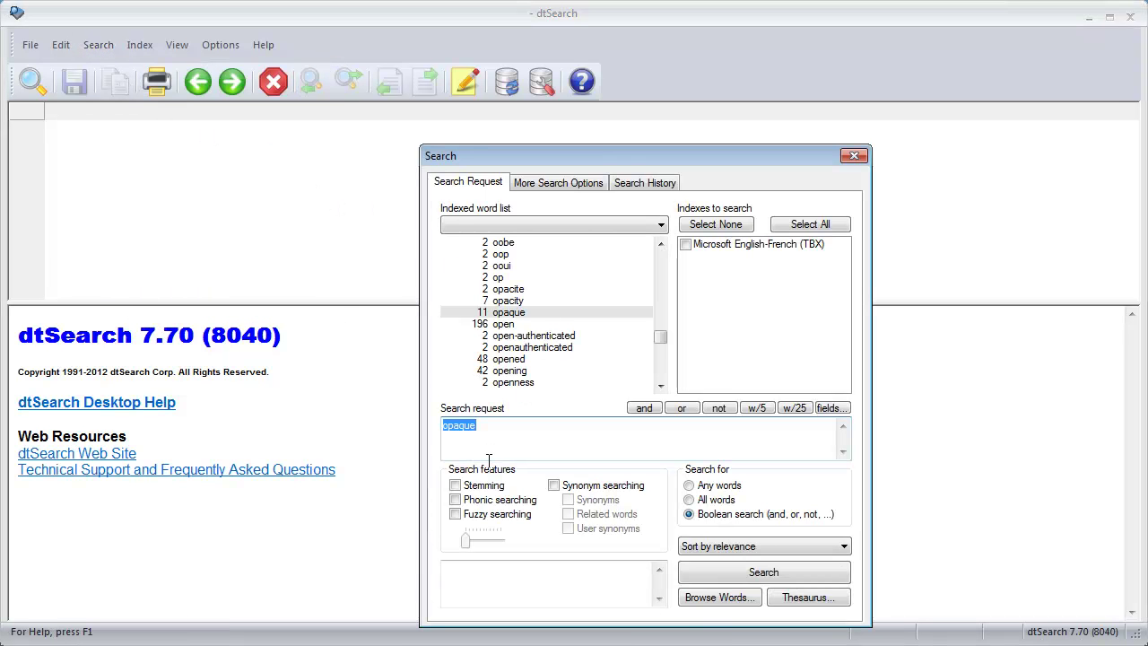
{"action": "left_click", "coordinate": [687, 245]}
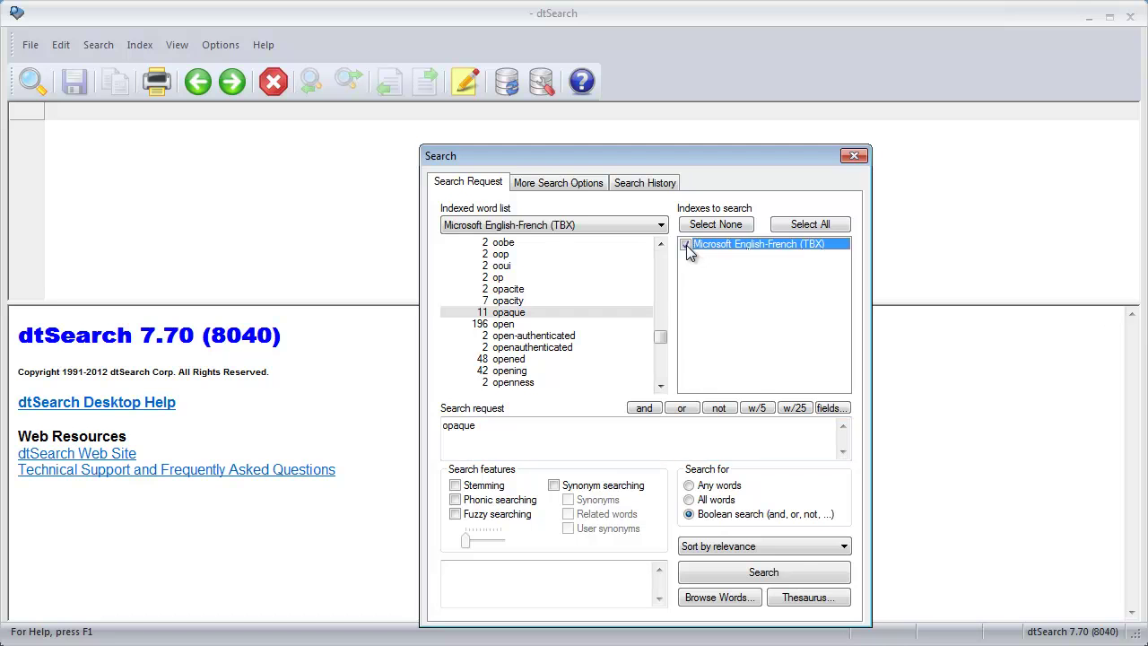
{"action": "double_click", "coordinate": [510, 441]}
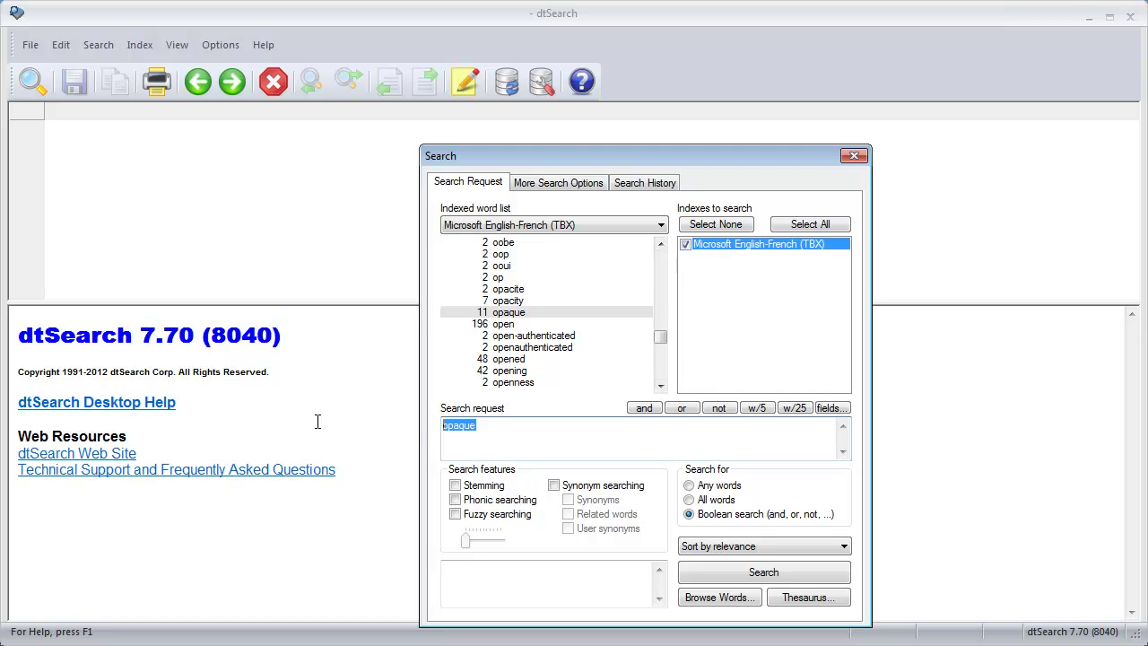
{"action": "type", "text": "rendering"}
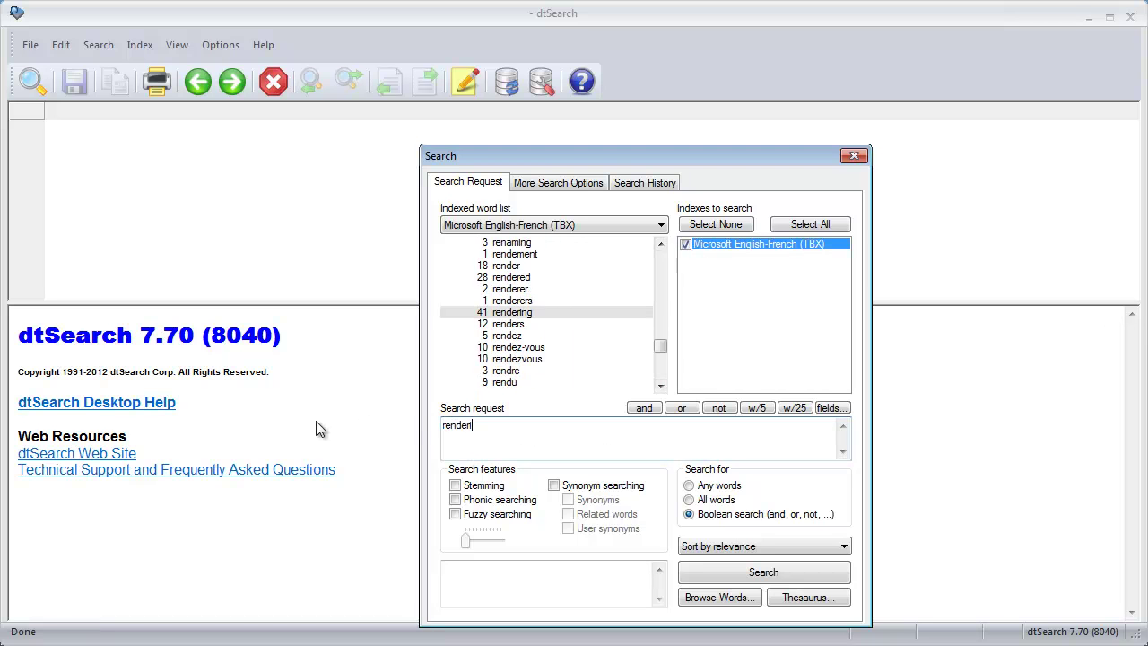
{"action": "left_click", "coordinate": [748, 572]}
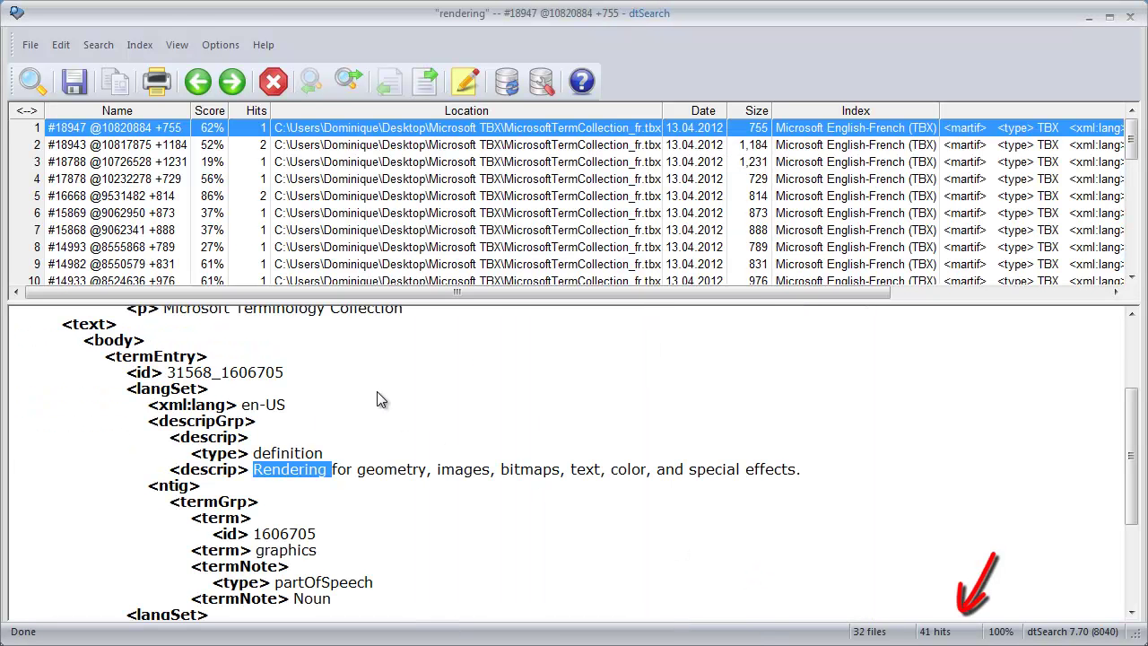
Step: View result entries 2 and 5, showing 'thin rendering' with French 'rendu dynamique'
{"action": "left_click", "coordinate": [148, 146]}
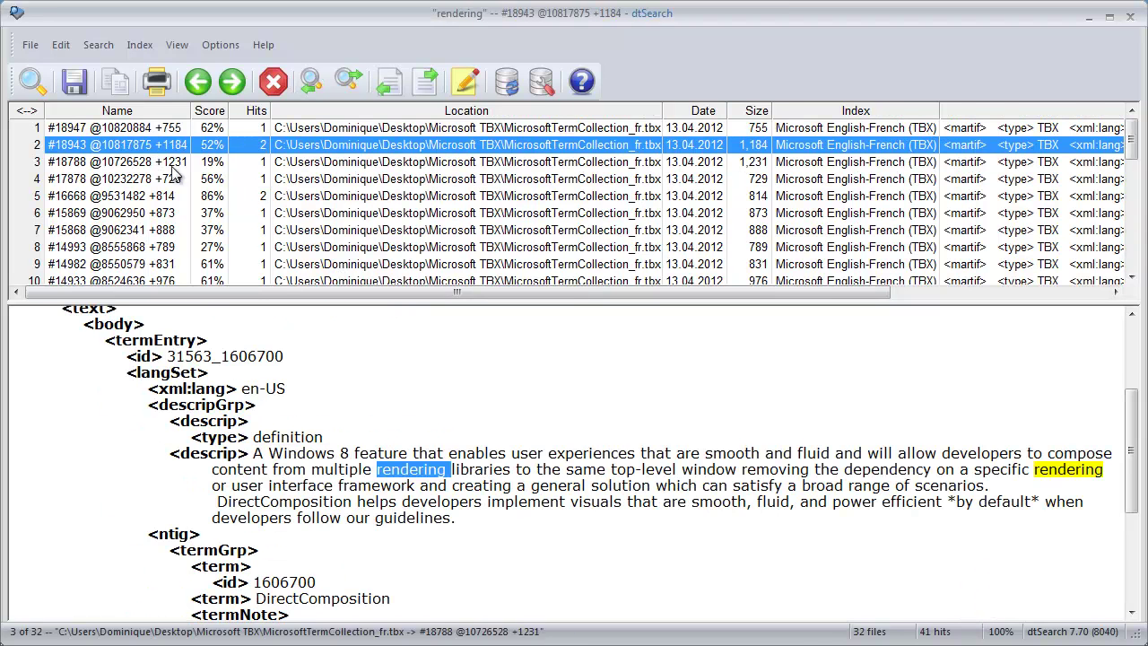
{"action": "left_click", "coordinate": [160, 196]}
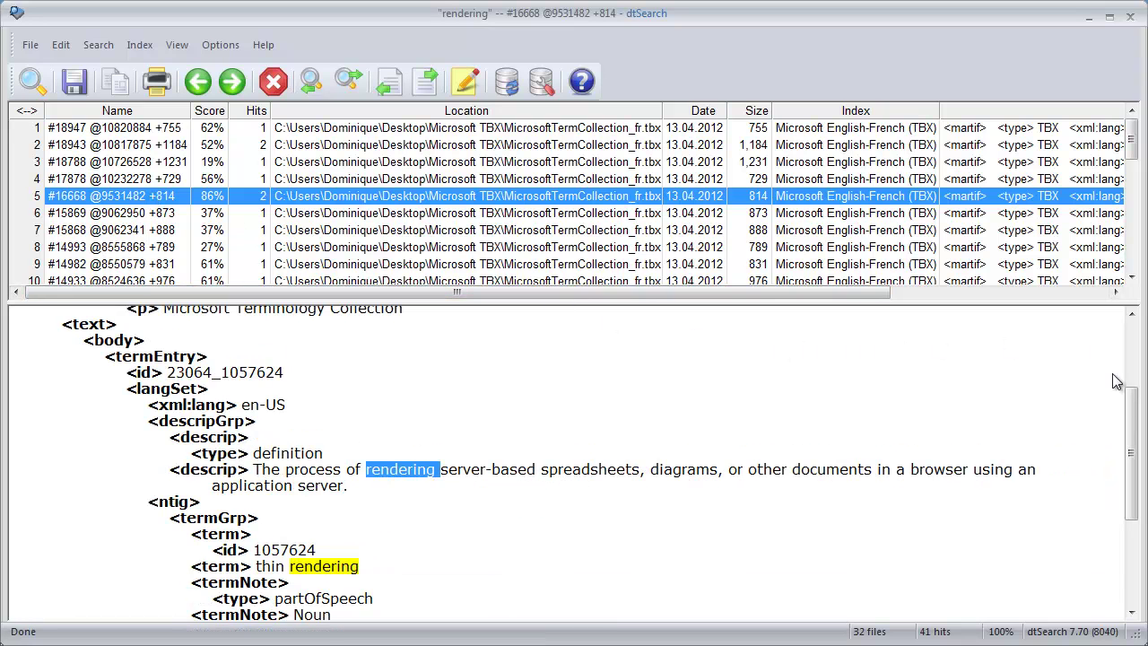
{"action": "left_click_drag", "start_coordinate": [1128, 403], "coordinate": [1128, 478]}
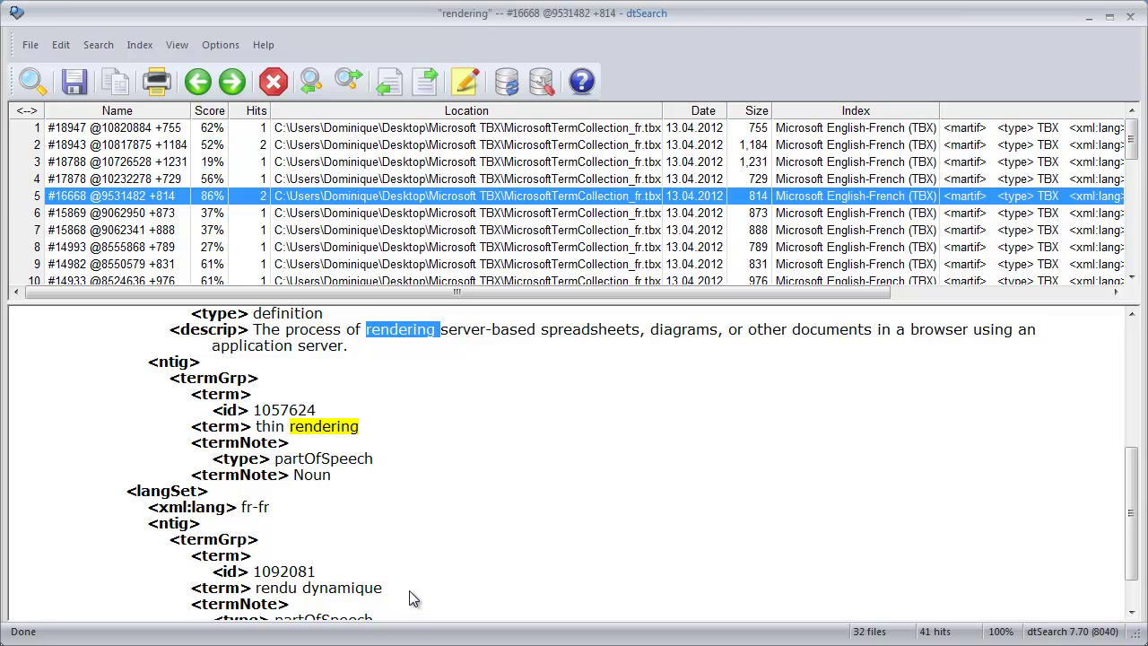
{"action": "left_click", "coordinate": [556, 372]}
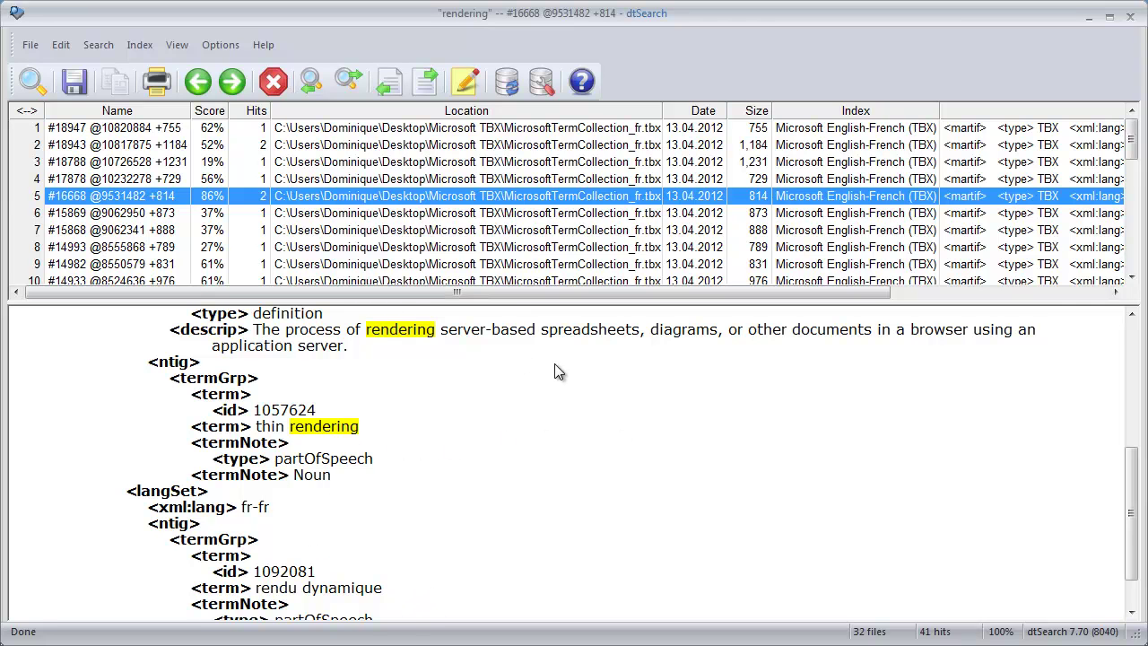